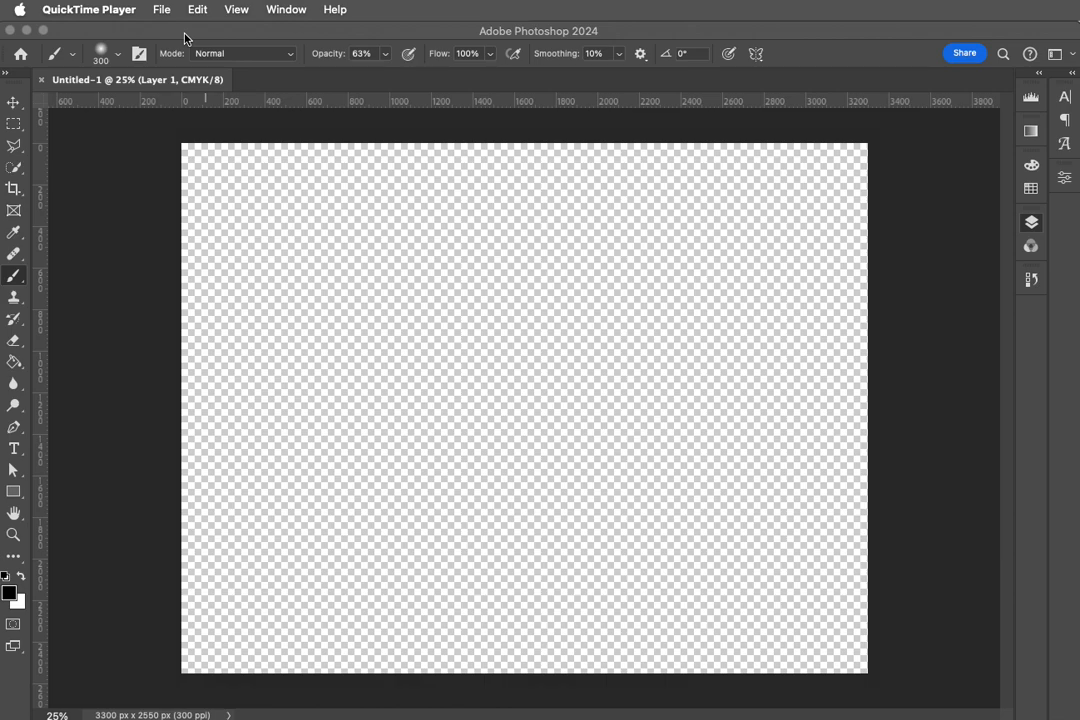
Step: Place the image young-woman-4651280_1280 (1).jpg as an embedded object, finding it with the search term "young"
click(185, 39)
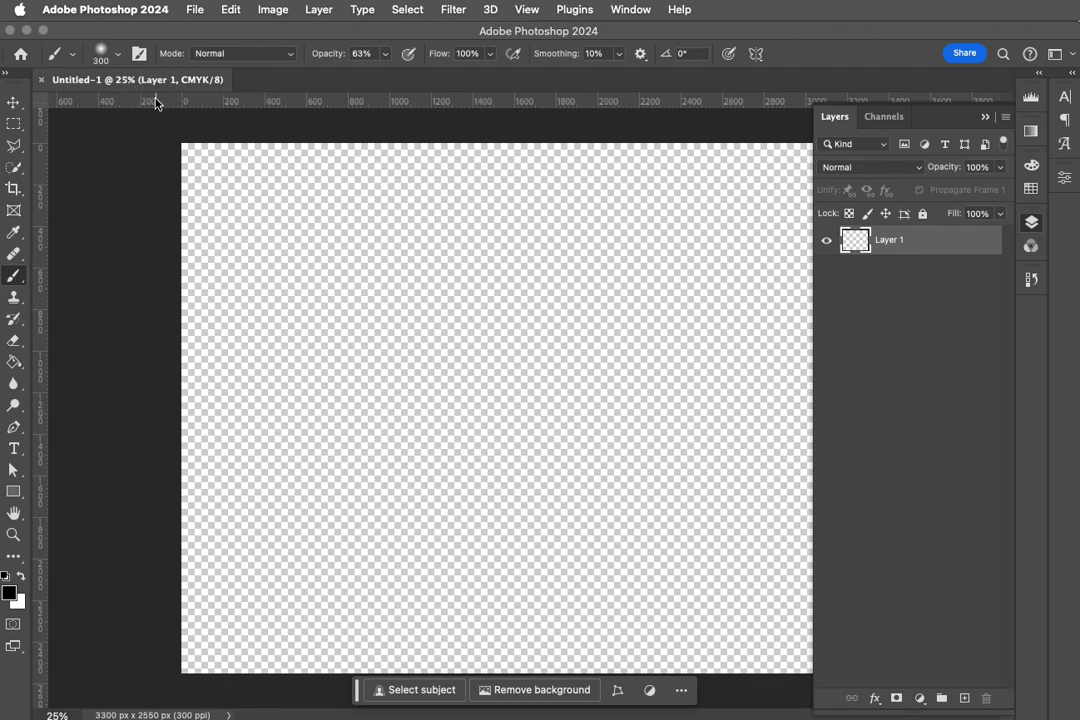
click(194, 10)
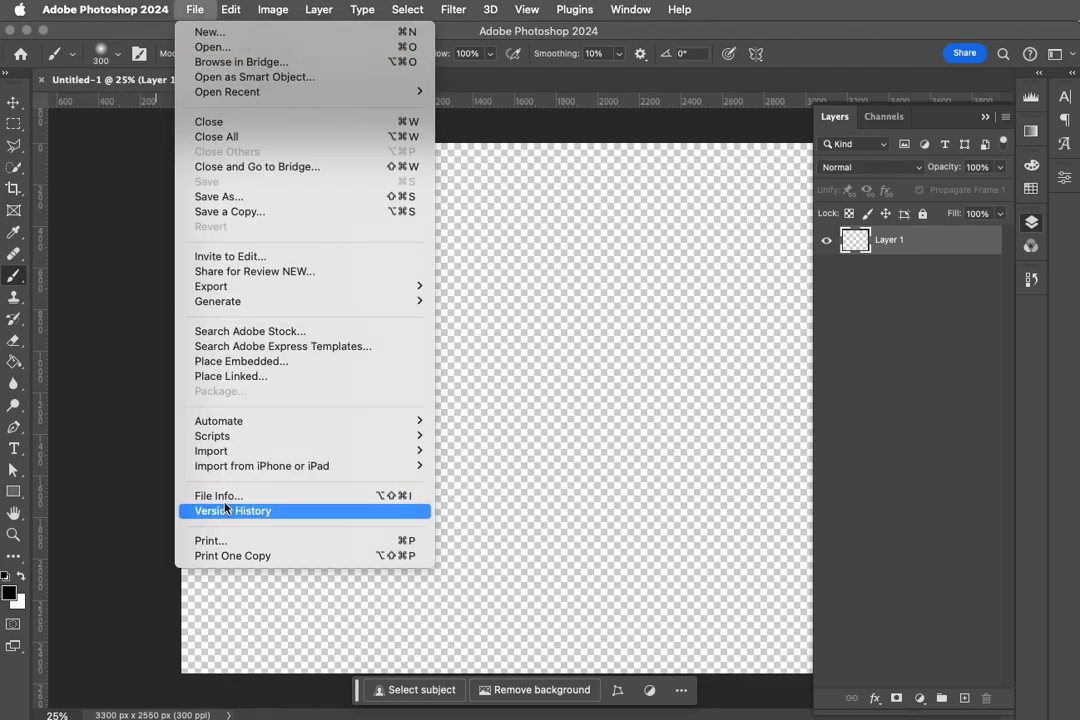
click(226, 362)
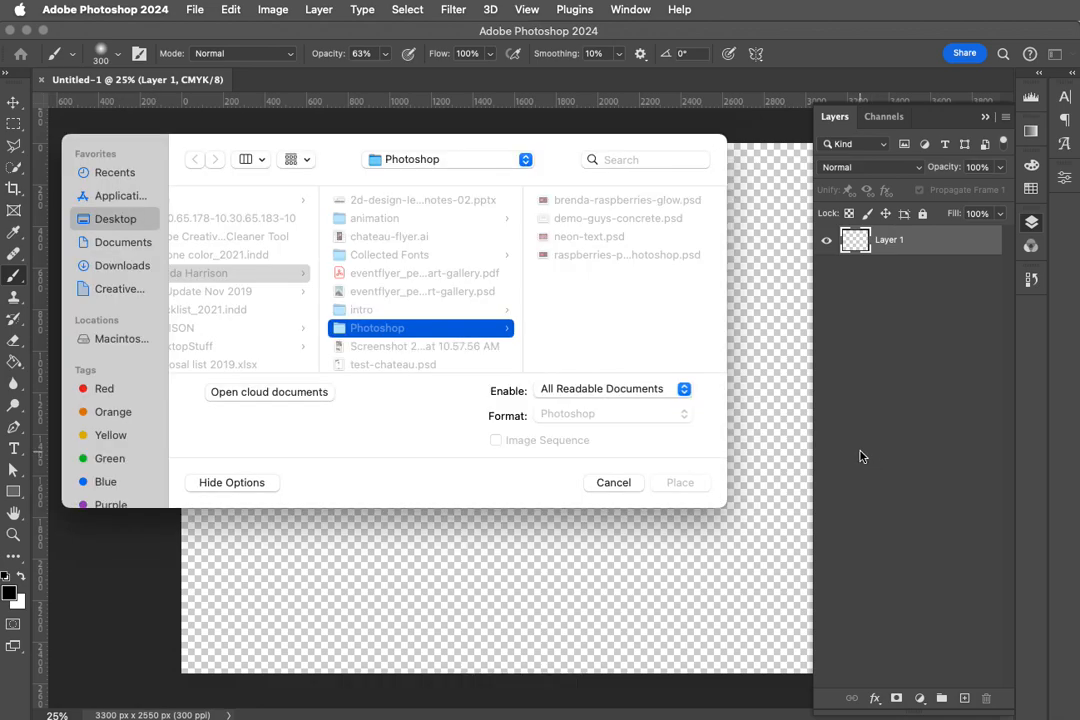
click(643, 158)
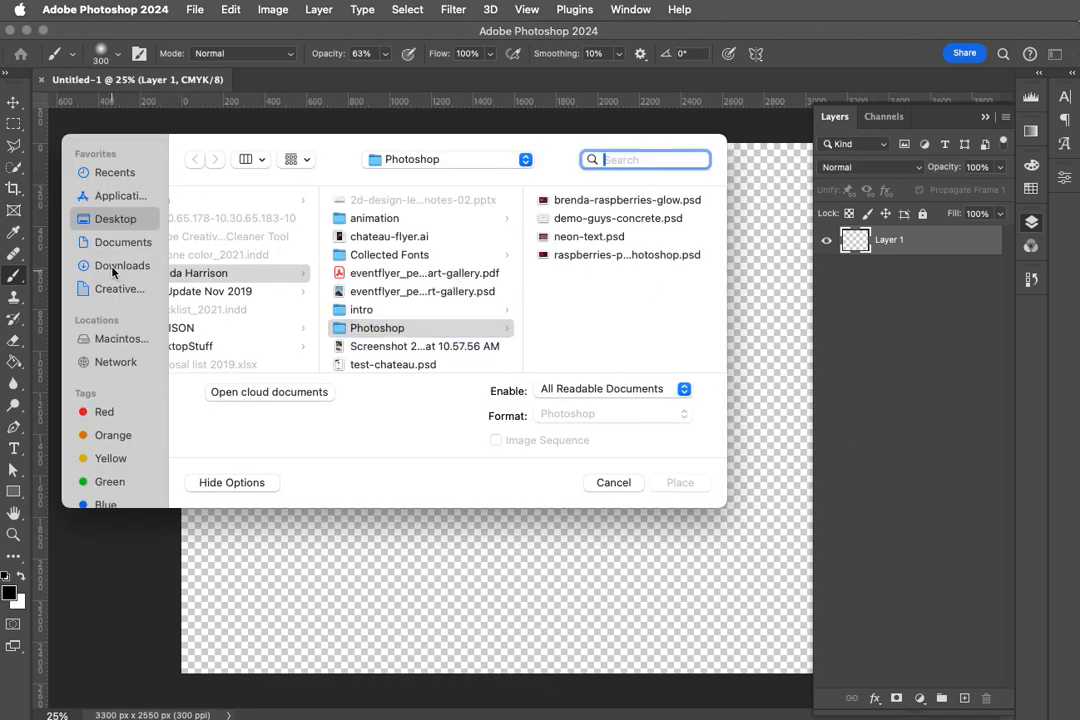
click(114, 268)
text(young)
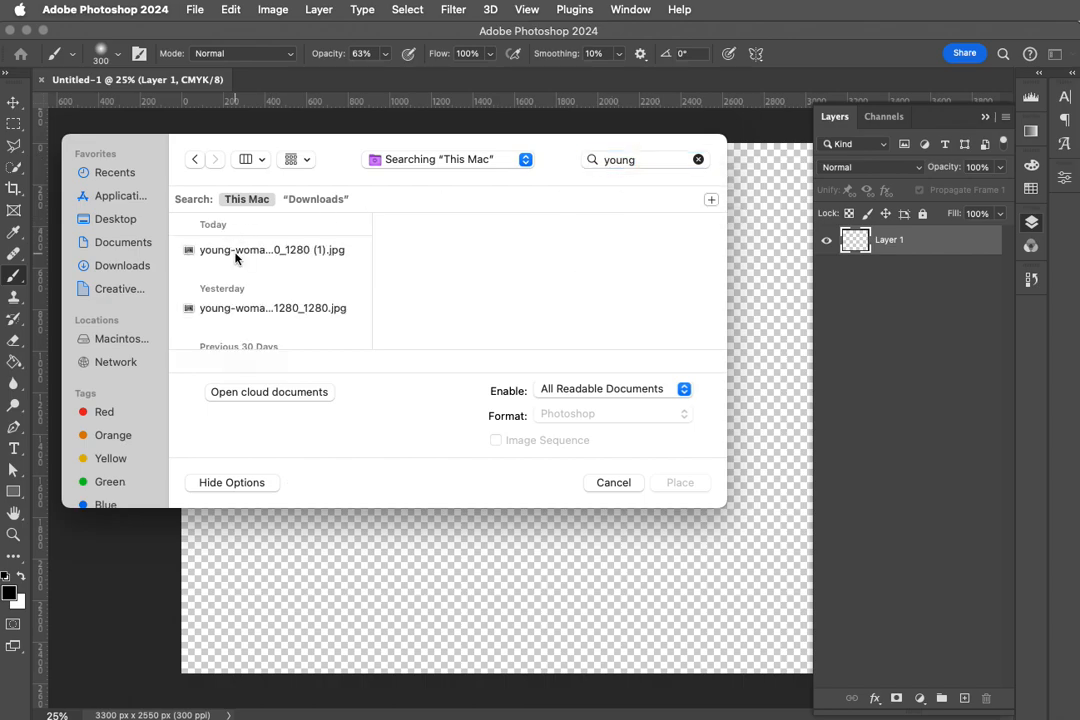
click(236, 252)
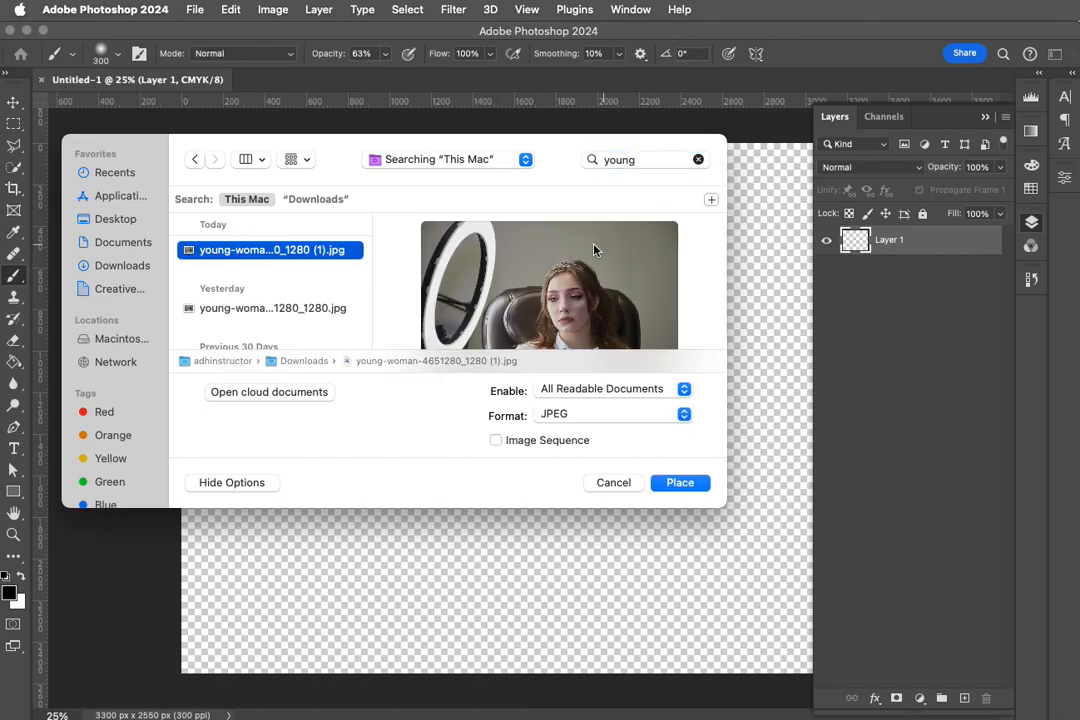
click(682, 481)
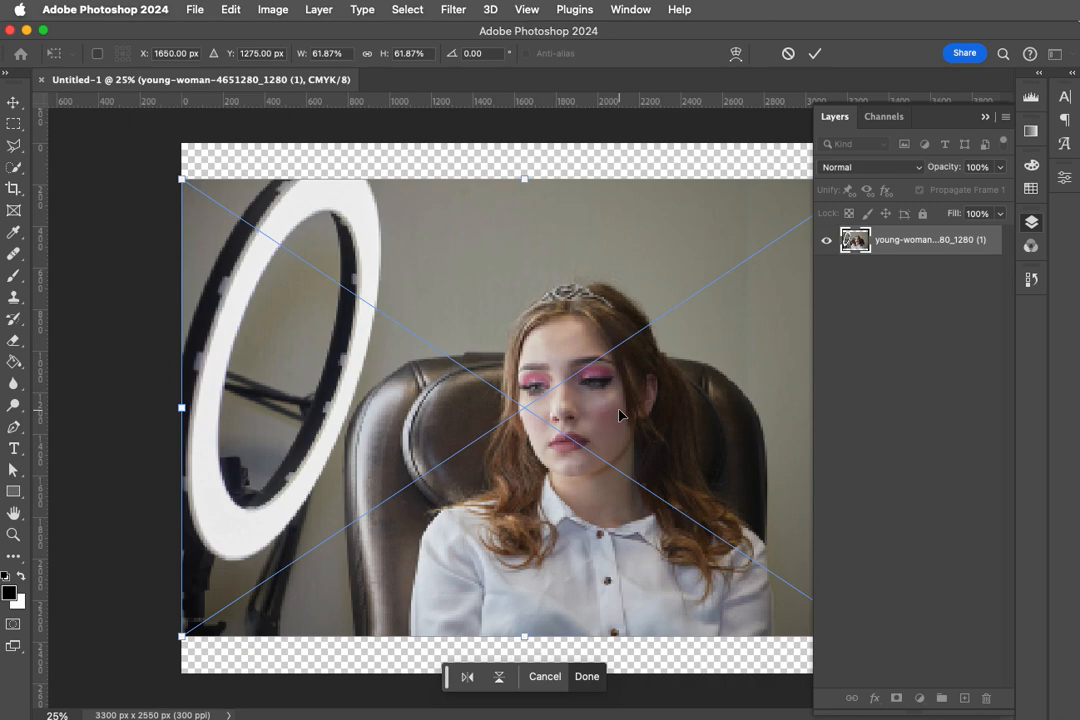
Step: Enlarge the placed photo until it covers the whole canvas, reposition it and commit the transform
key(super+minus)
key(super+minus)
drag(353, 294, 331, 279)
drag(697, 522, 731, 544)
drag(586, 471, 609, 472)
key(Return)
key(b)
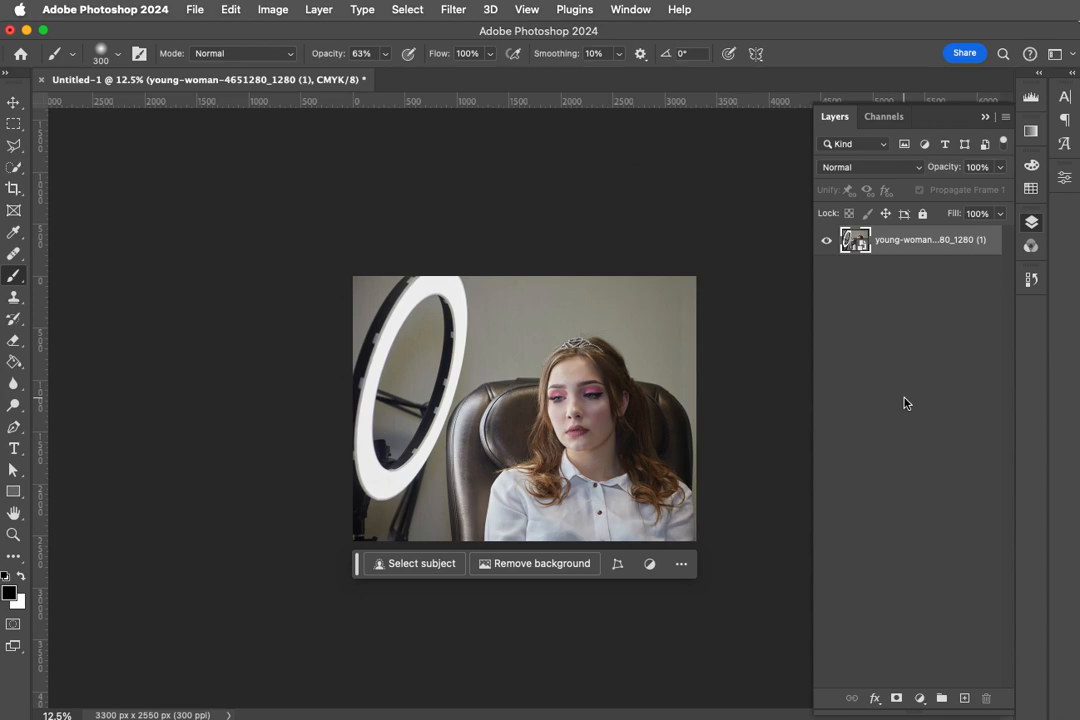
Step: Add a new layer and outline a beam-shaped Polygonal Lasso selection from the ring light's outer edge to the woman's face
click(965, 699)
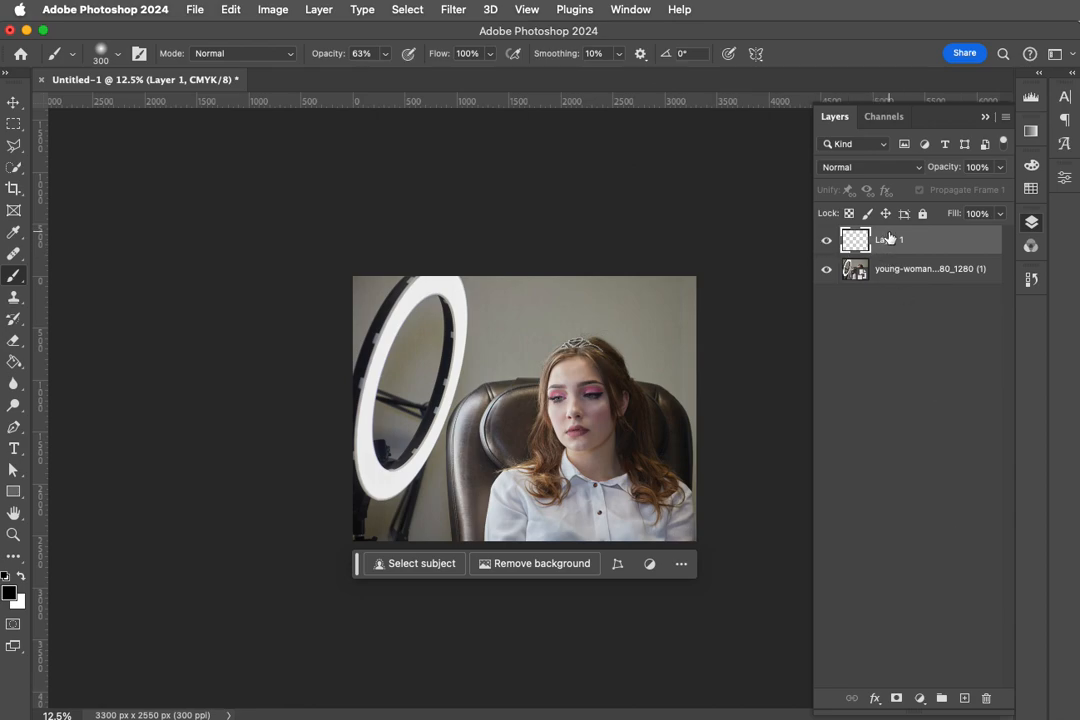
click(14, 145)
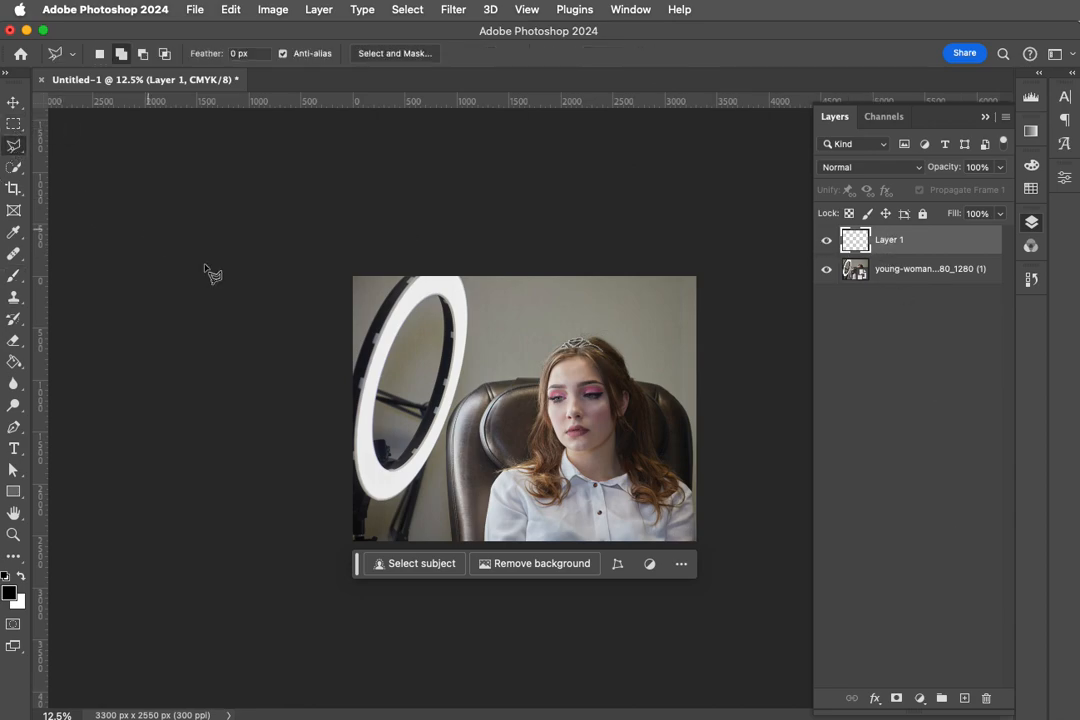
mouse_move(363, 493)
mouse_down()
mouse_move(381, 347)
mouse_move(406, 297)
mouse_move(431, 279)
mouse_move(456, 274)
mouse_move(605, 349)
mouse_up()
click(596, 339)
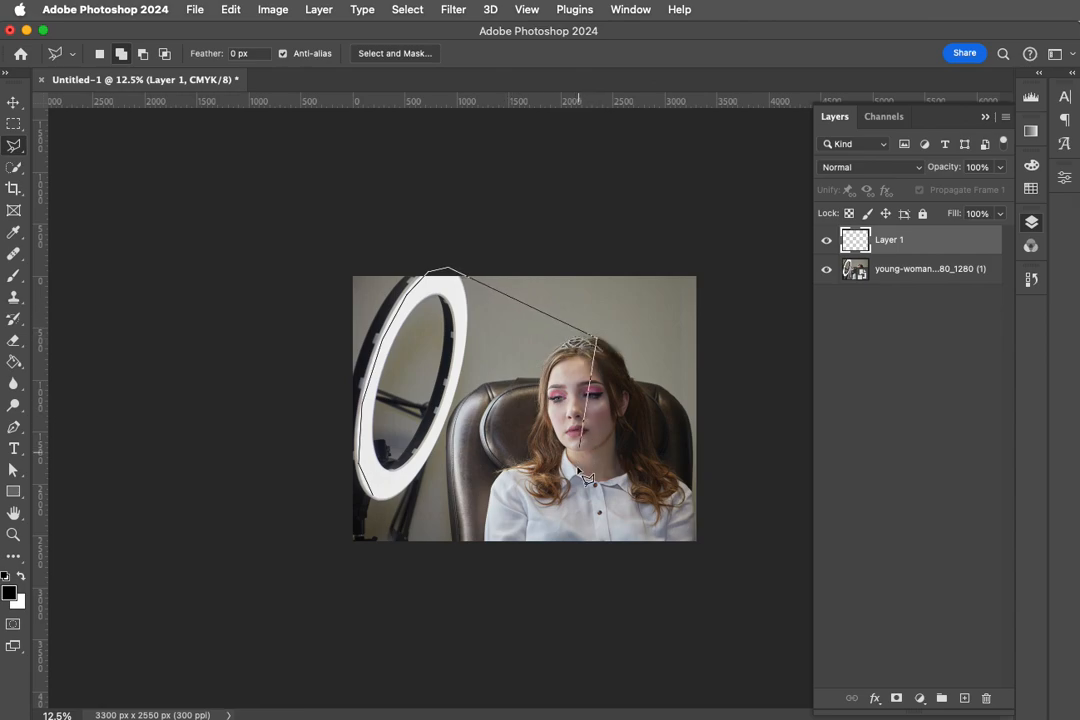
click(540, 573)
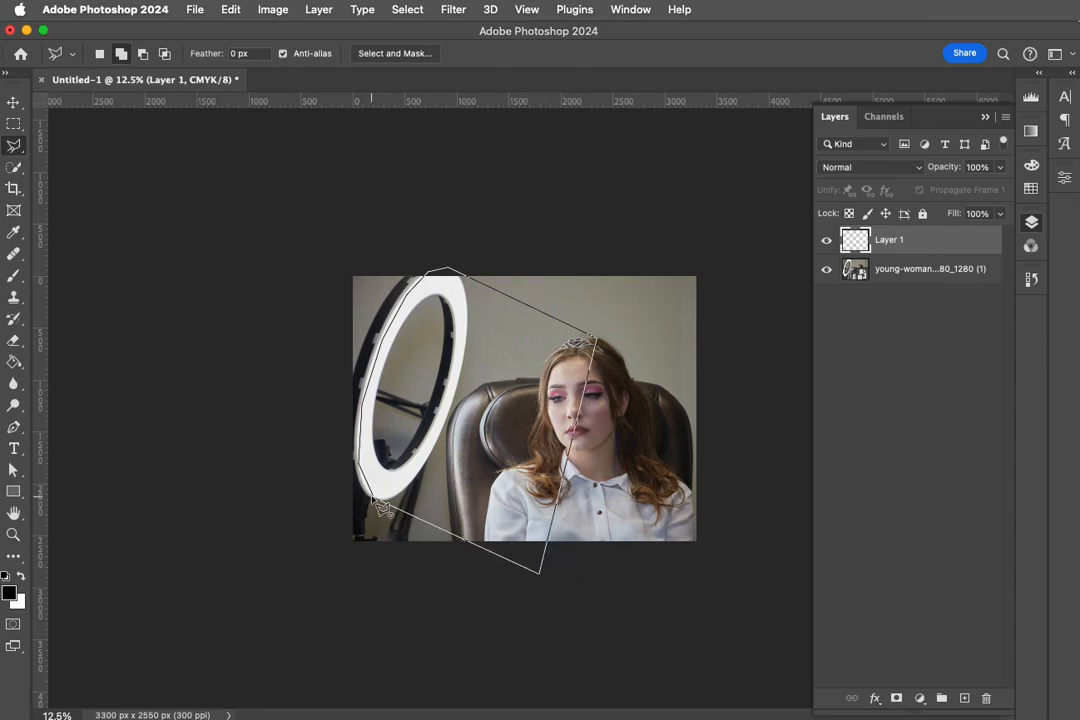
click(382, 507)
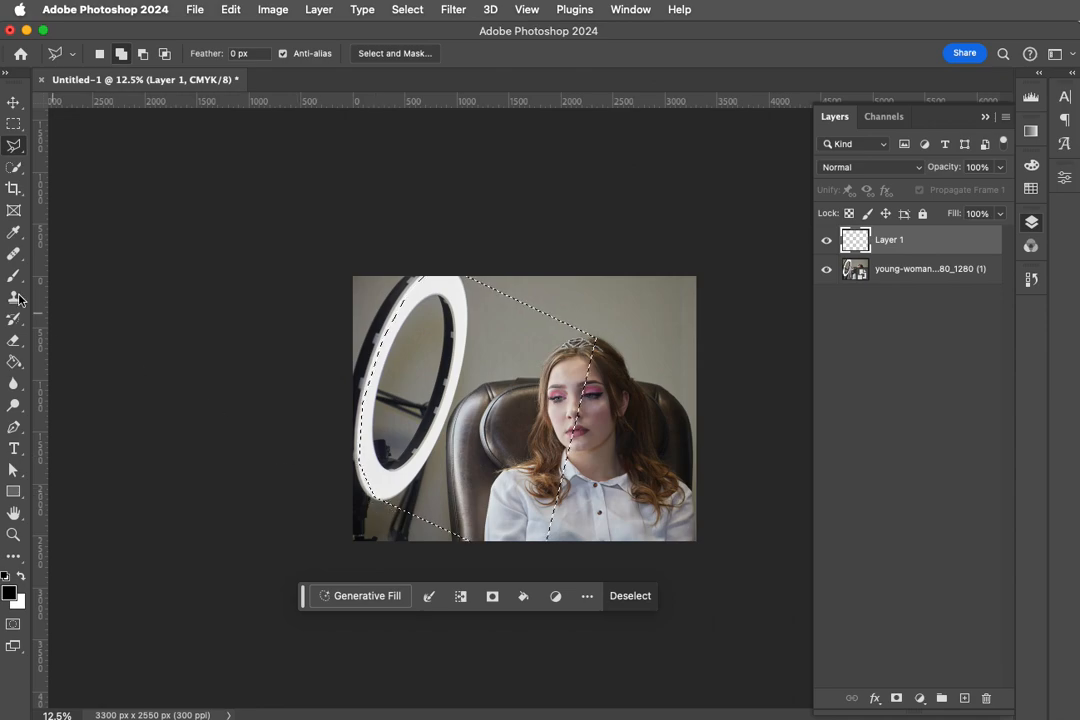
Step: Set the foreground to the ring light's white, lightened slightly, and fill the wall area of the selection using the Paint Bucket
click(14, 361)
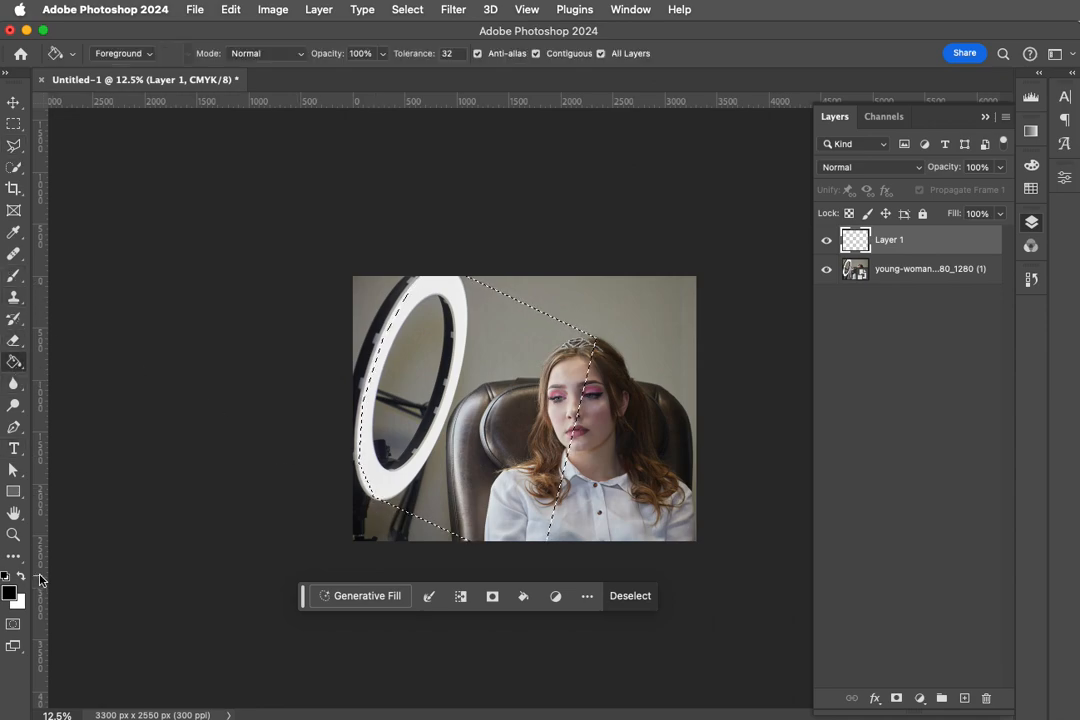
click(21, 576)
click(9, 593)
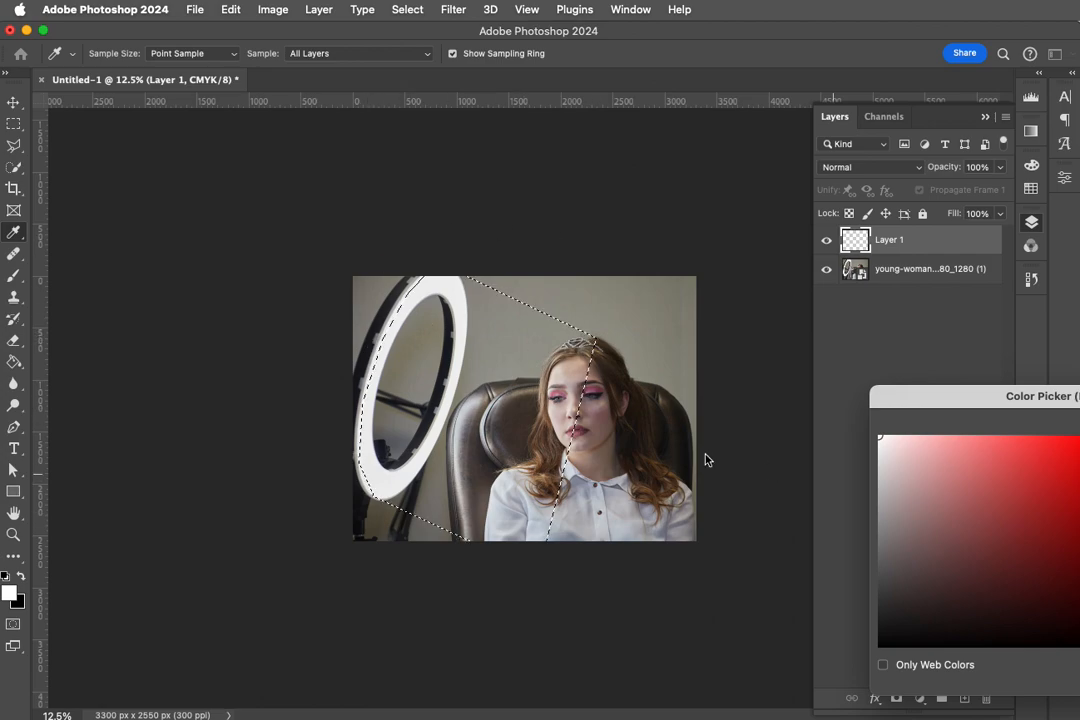
click(439, 285)
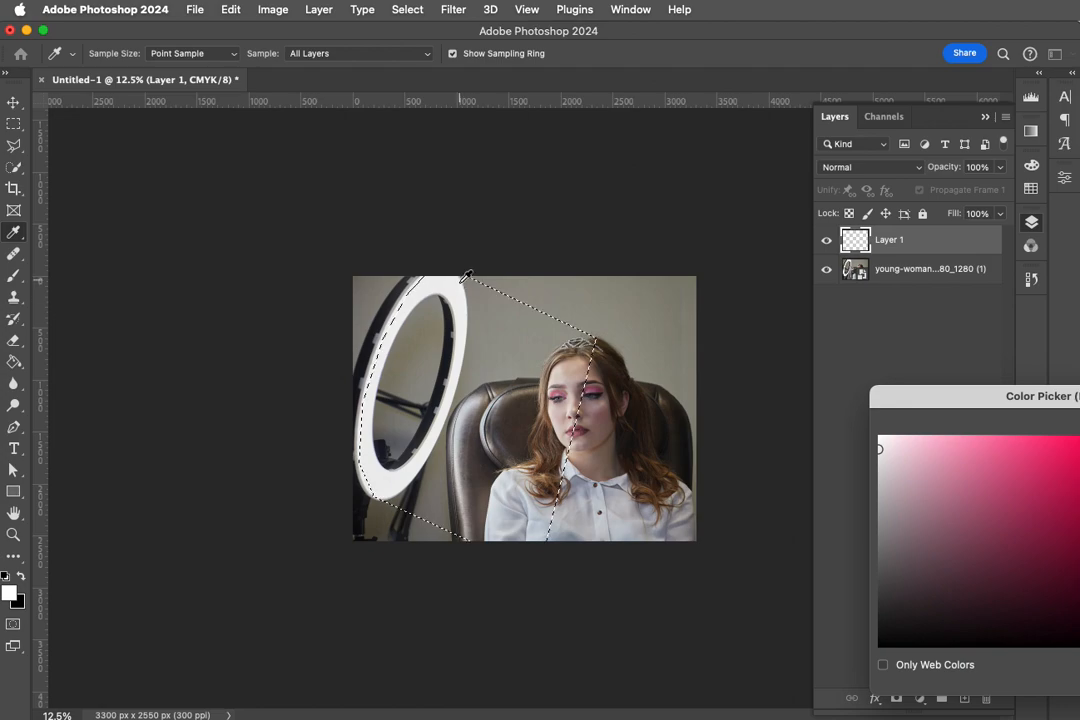
drag(1044, 393, 812, 301)
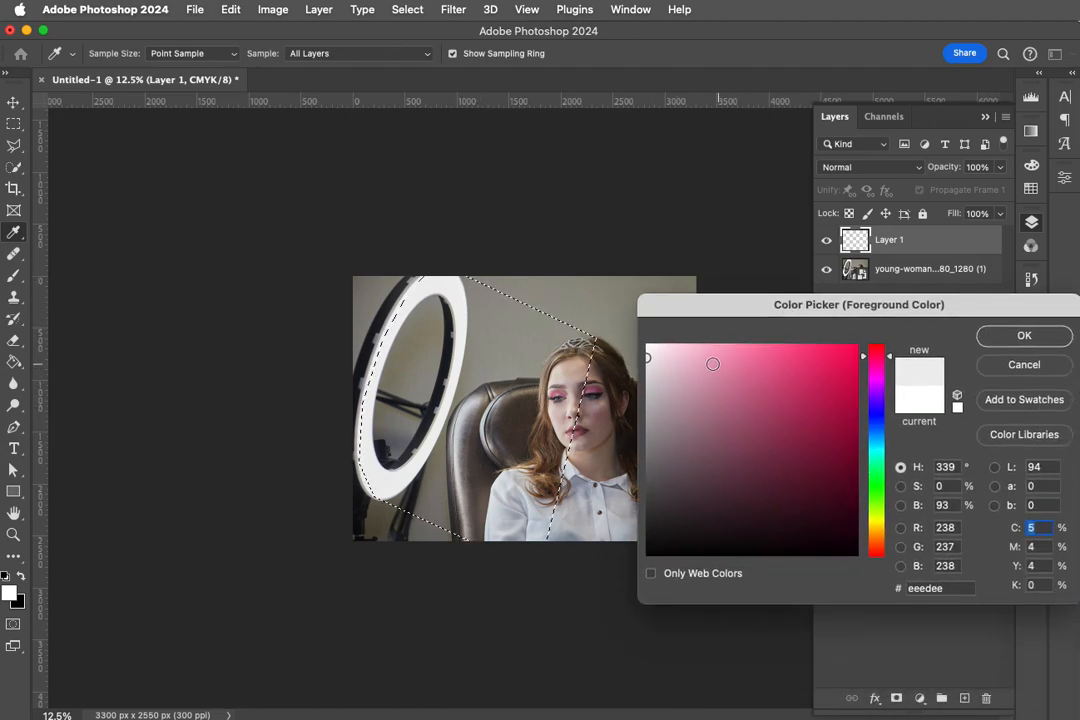
drag(649, 354, 649, 347)
click(1016, 341)
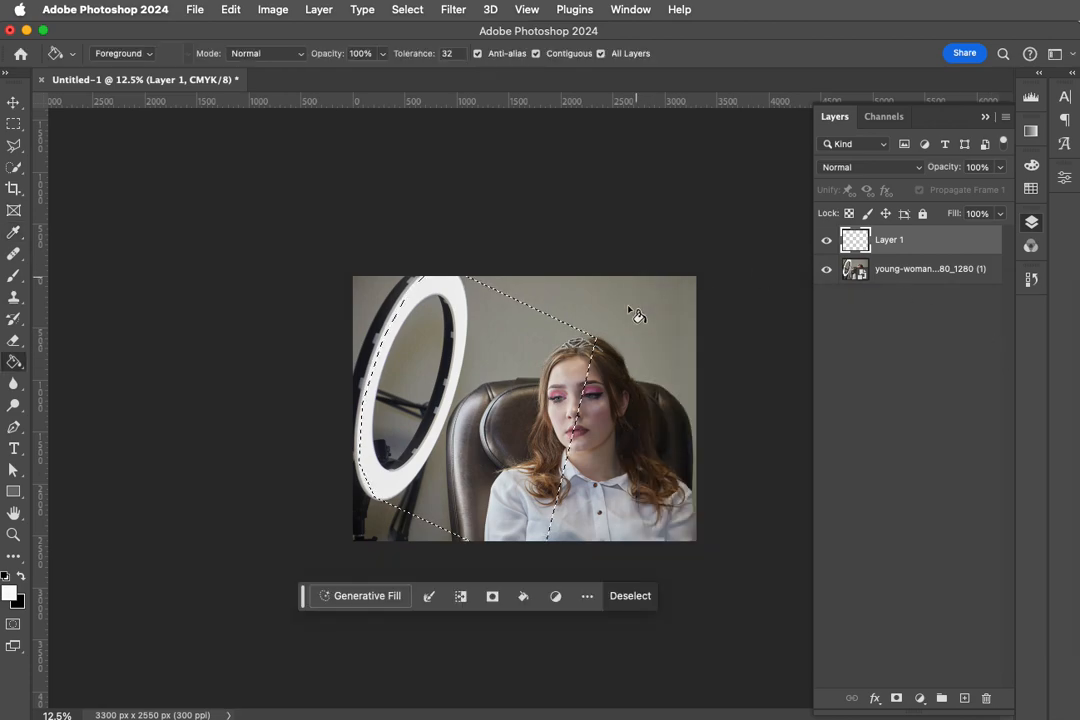
click(517, 337)
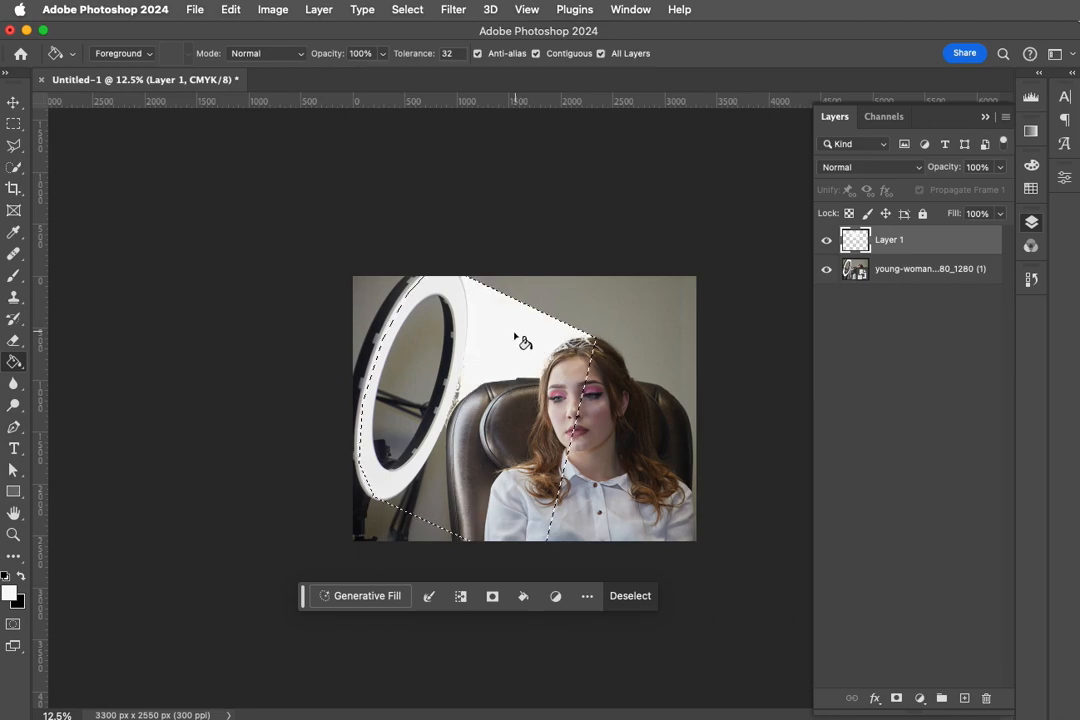
Step: Paint the entire selection solid off-white with a 1100 px brush at 100% opacity and deselect
click(14, 275)
key(bracketright)
key(bracketright)
key(bracketright)
key(bracketright)
key(bracketright)
key(bracketright)
mouse_move(444, 282)
mouse_down()
mouse_move(346, 604)
mouse_move(492, 301)
mouse_up()
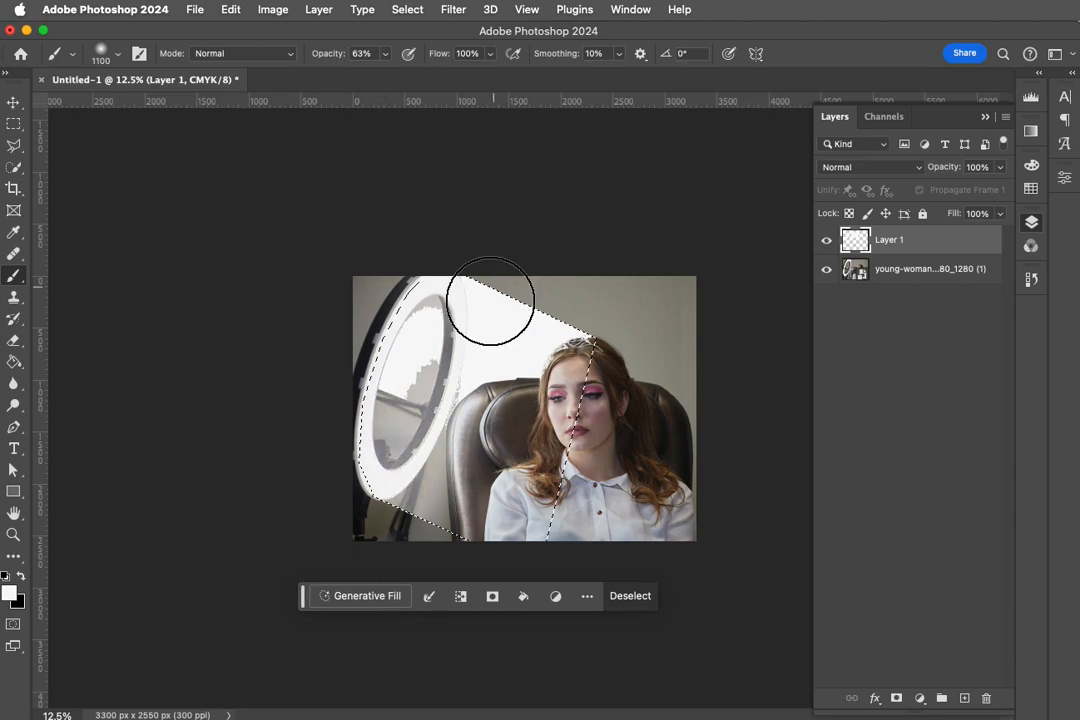
click(385, 53)
drag(386, 77, 448, 94)
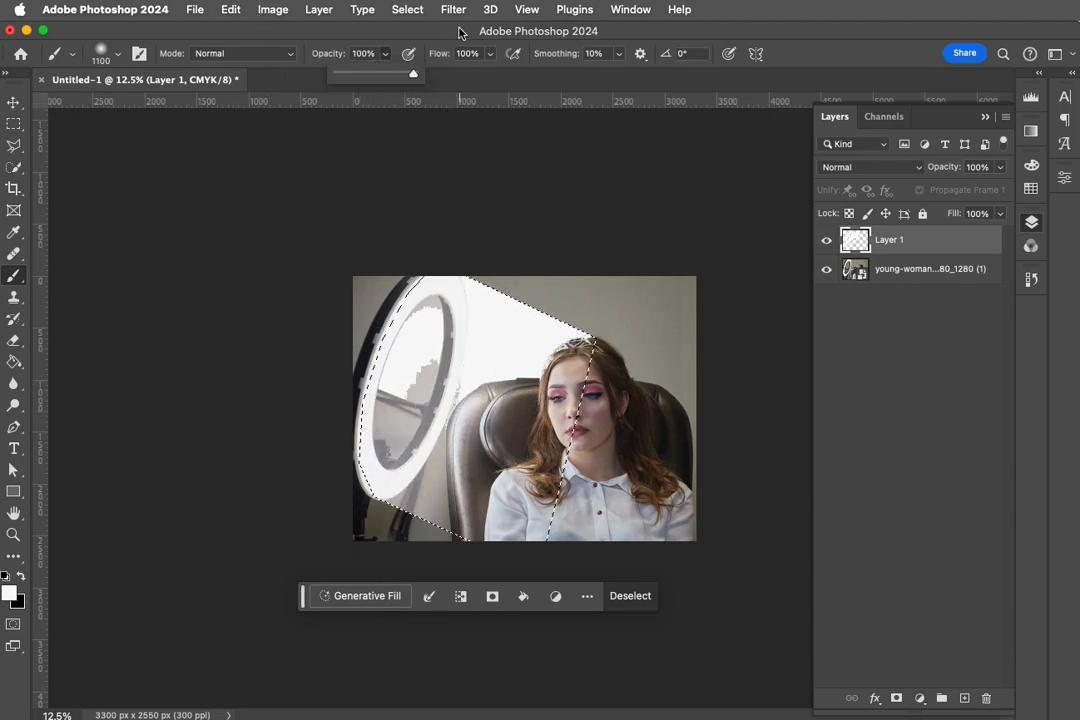
mouse_move(511, 361)
mouse_down()
mouse_move(356, 505)
mouse_move(382, 447)
mouse_move(356, 577)
mouse_move(432, 508)
mouse_move(485, 510)
mouse_move(494, 586)
mouse_up()
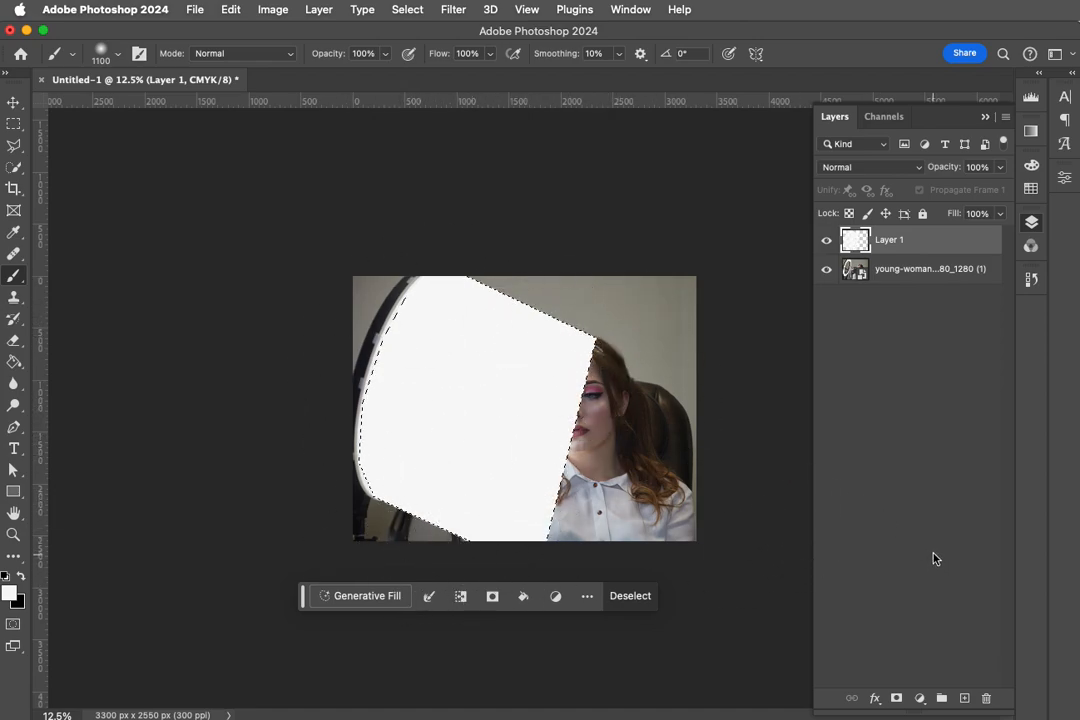
key(super+d)
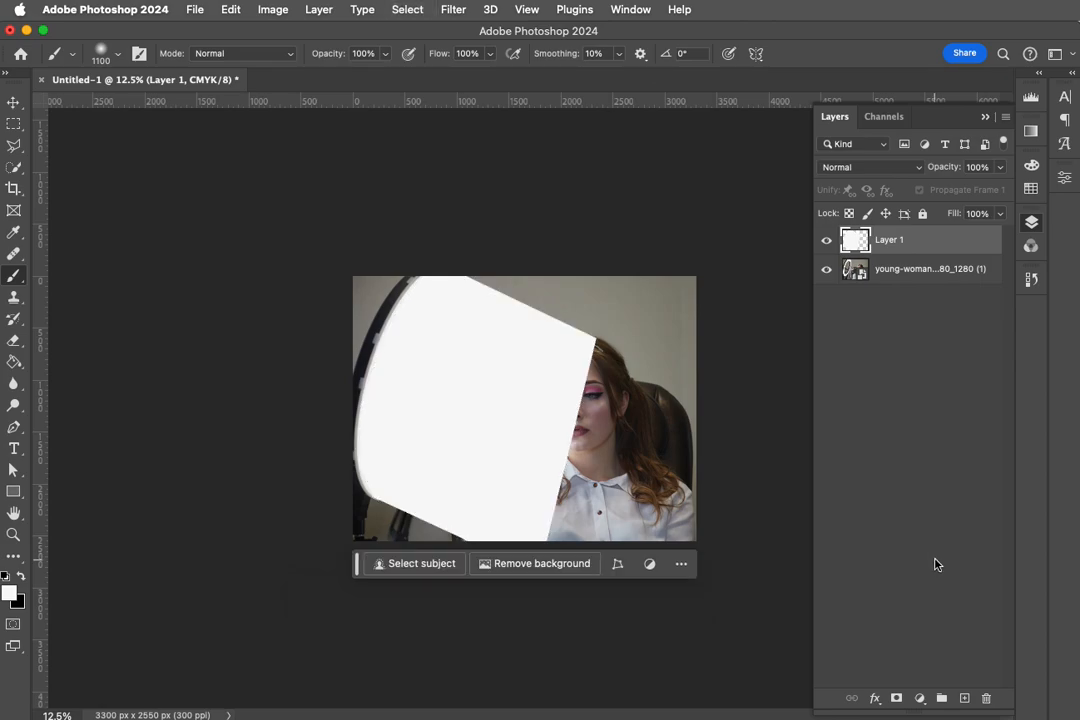
Step: Set Layer 1's blend mode to Screen and its opacity to 78%
click(880, 174)
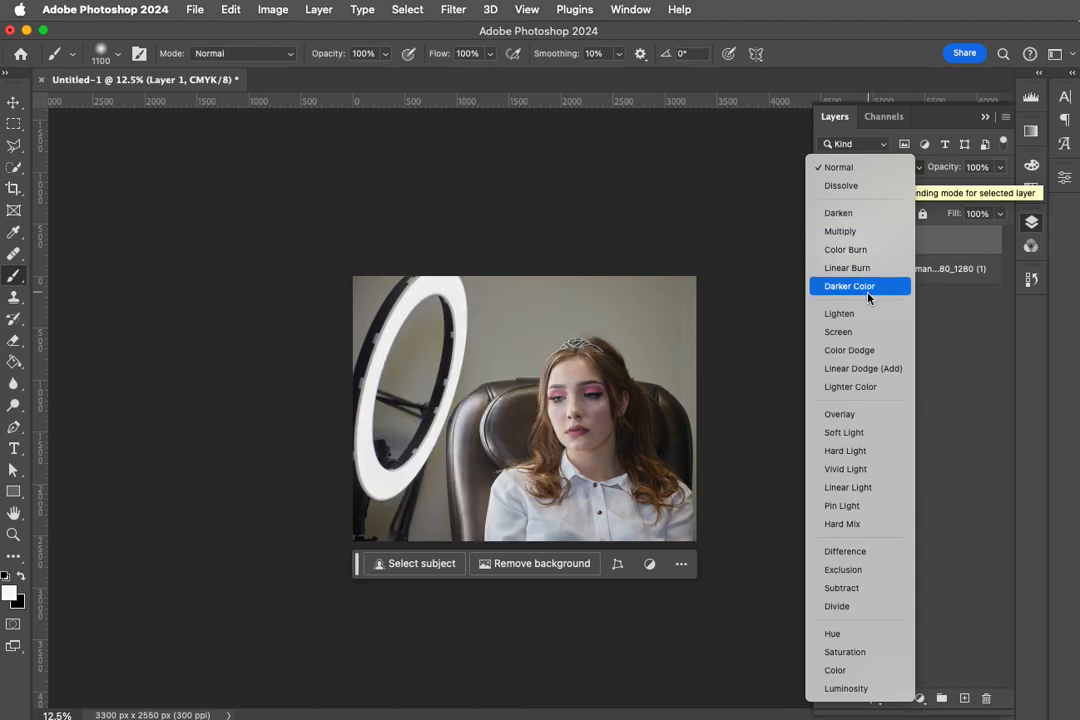
click(862, 334)
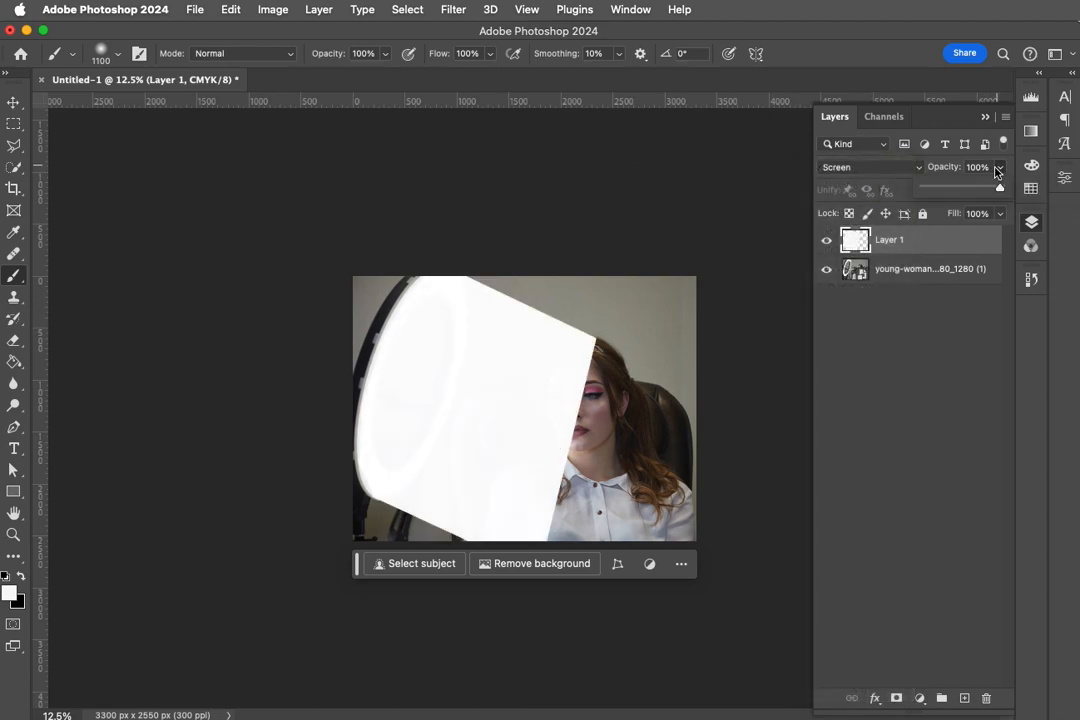
click(984, 188)
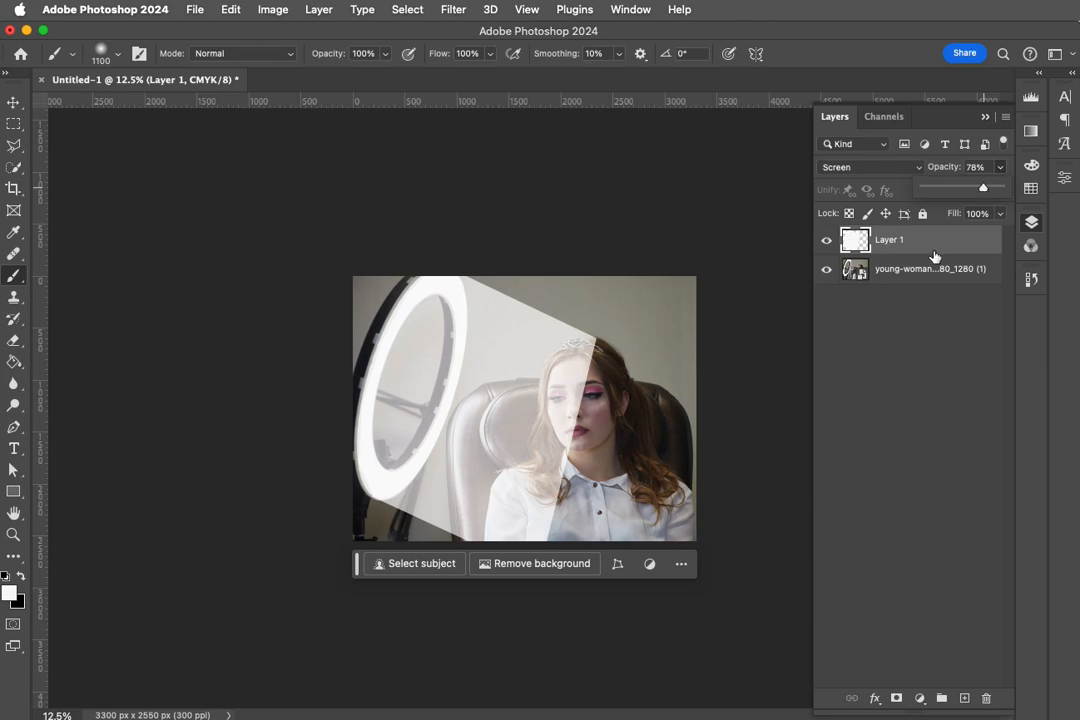
Step: Add a mask to Layer 1 and paint black with a smaller brush along the beam's hard edge over the woman's hair, face and shirt
click(895, 699)
key(x)
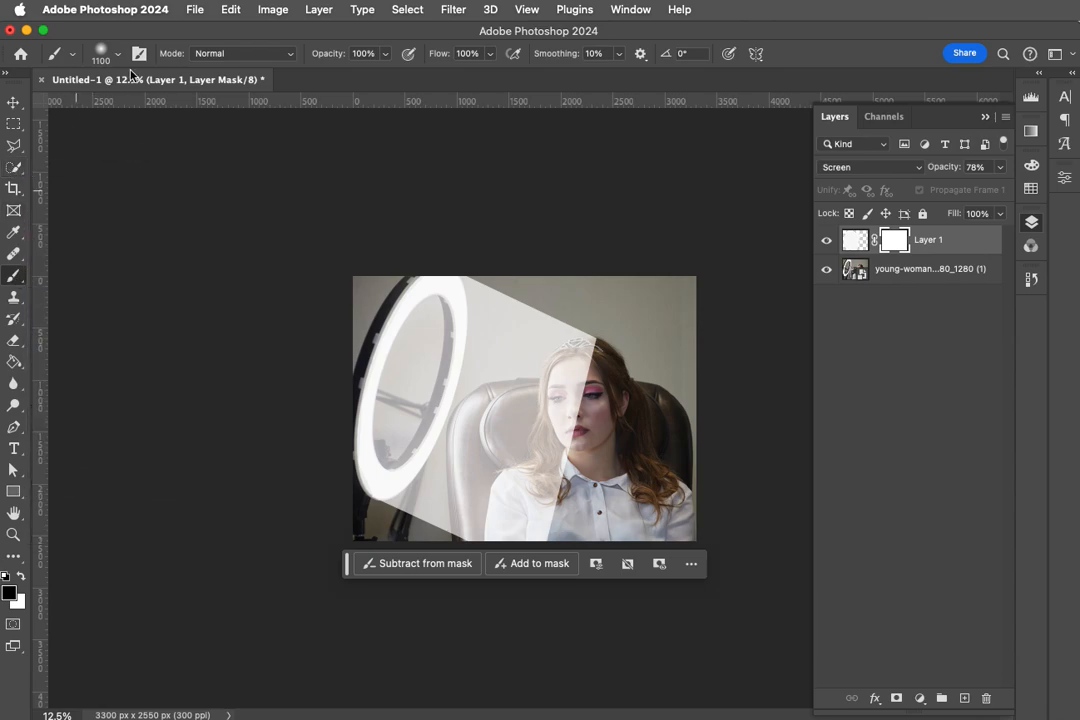
click(385, 54)
click(395, 52)
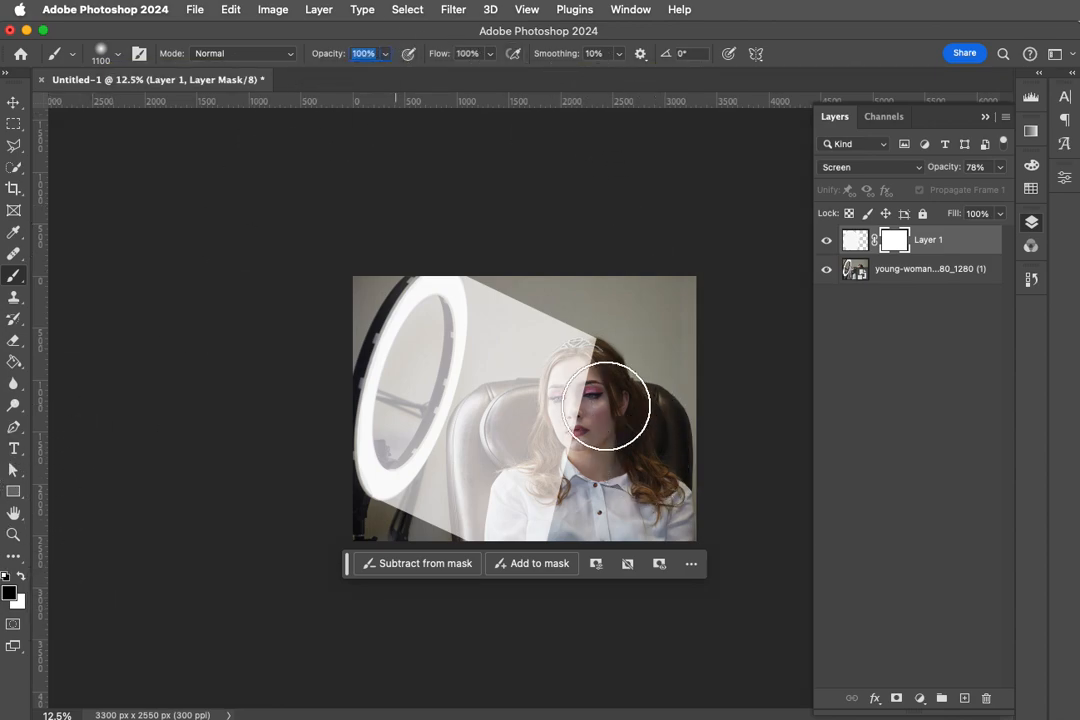
key(bracketleft)
key(bracketleft)
key(bracketleft)
key(bracketleft)
key(bracketleft)
key(bracketleft)
key(bracketleft)
key(bracketleft)
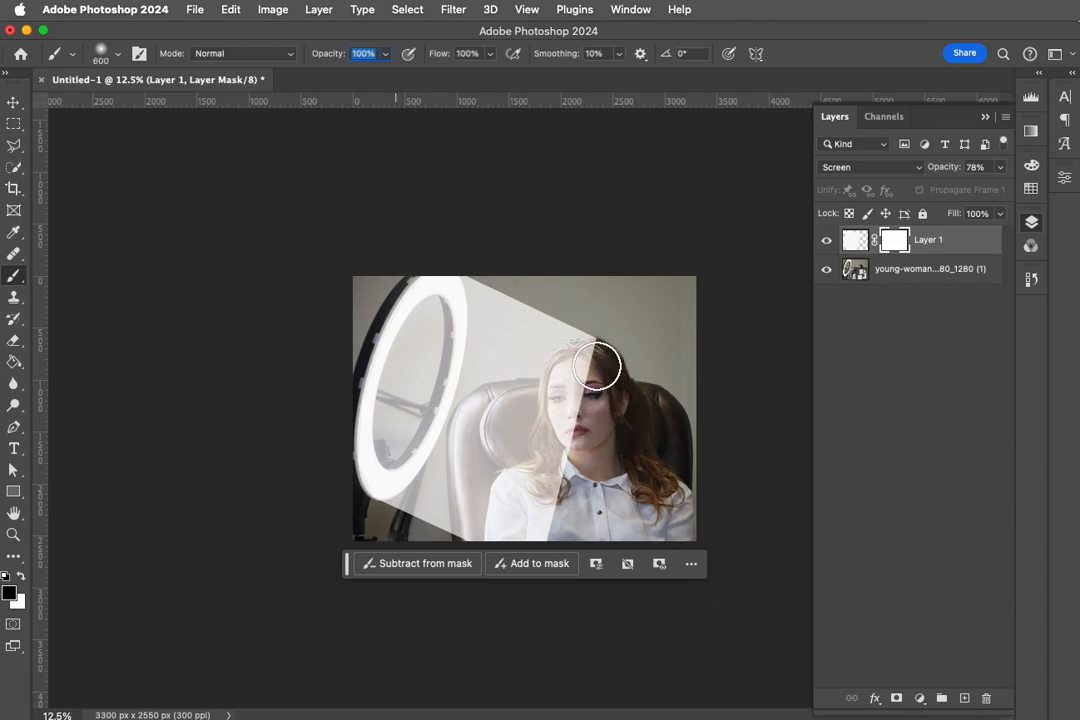
mouse_move(598, 346)
mouse_down()
mouse_move(583, 443)
mouse_move(550, 503)
mouse_move(553, 542)
mouse_move(538, 540)
mouse_move(545, 520)
mouse_up()
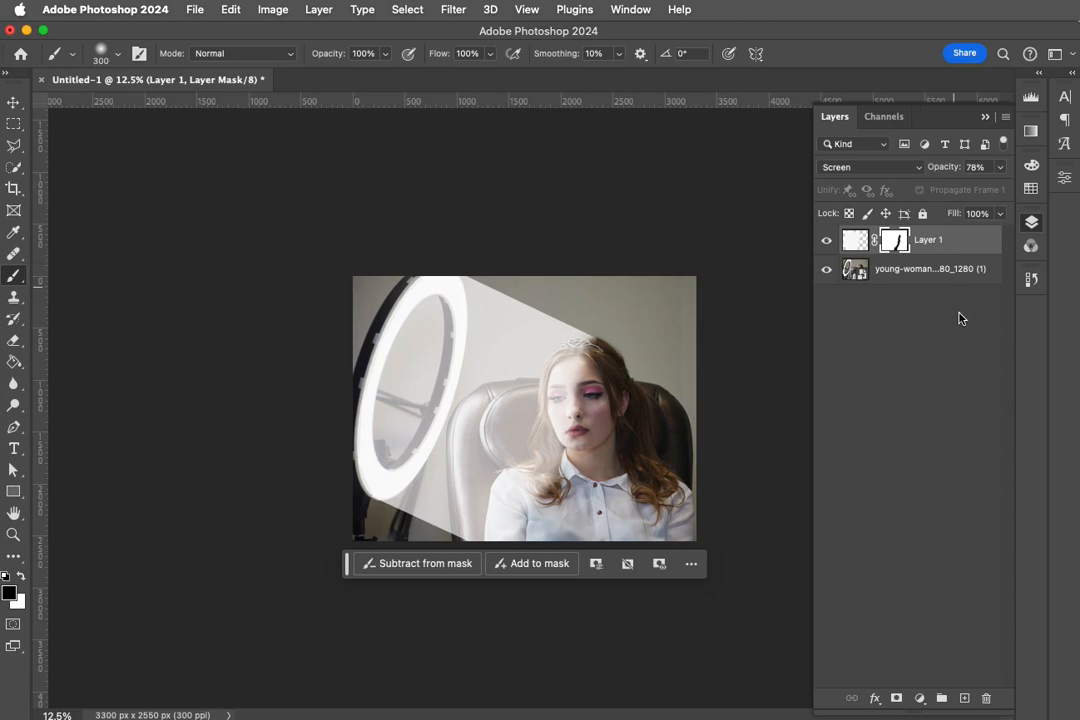
Step: Target Layer 1's content instead of its mask and convert the layer to a smart object for smart filters
click(946, 394)
click(936, 243)
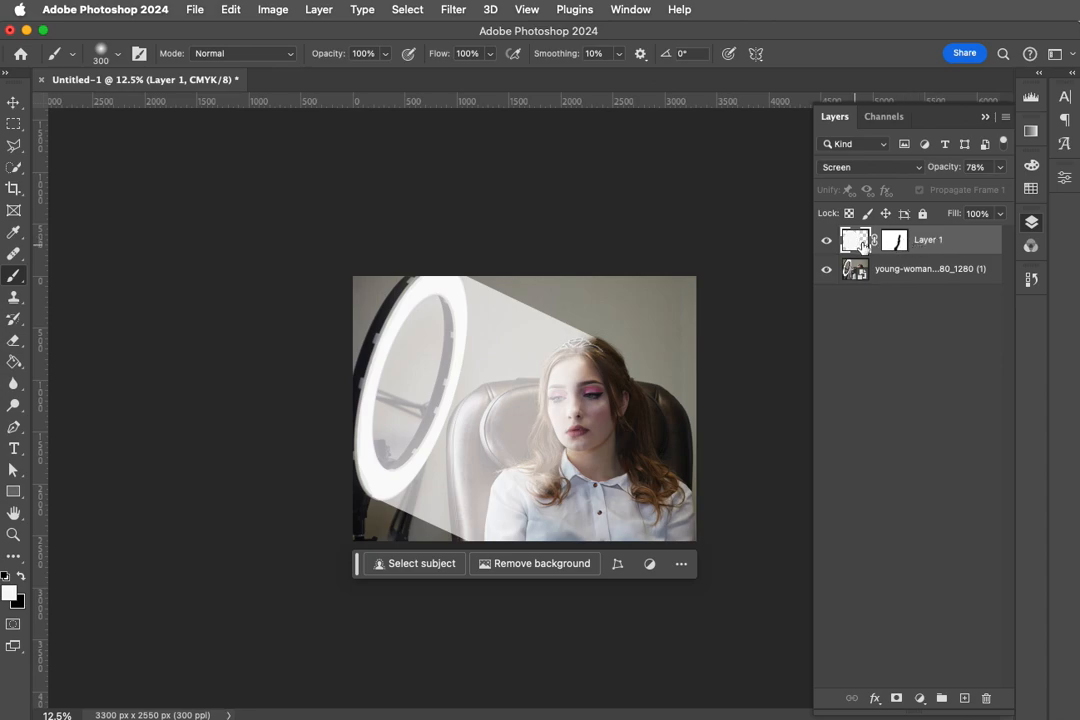
click(407, 10)
mouse_move(462, 10)
click(493, 70)
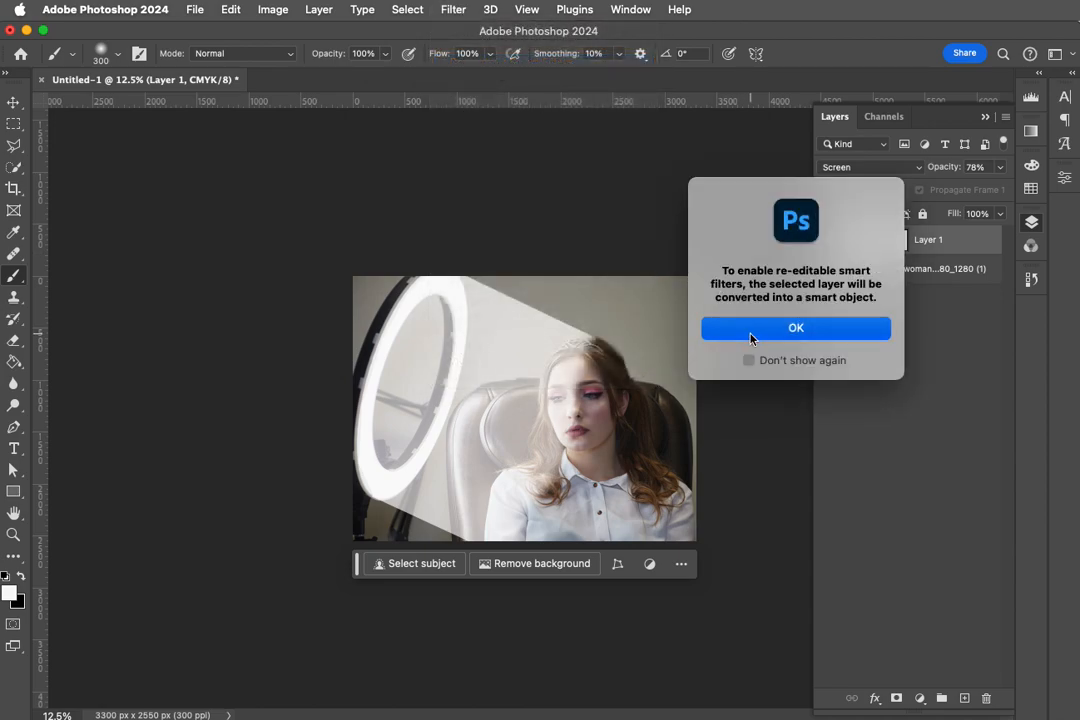
click(751, 337)
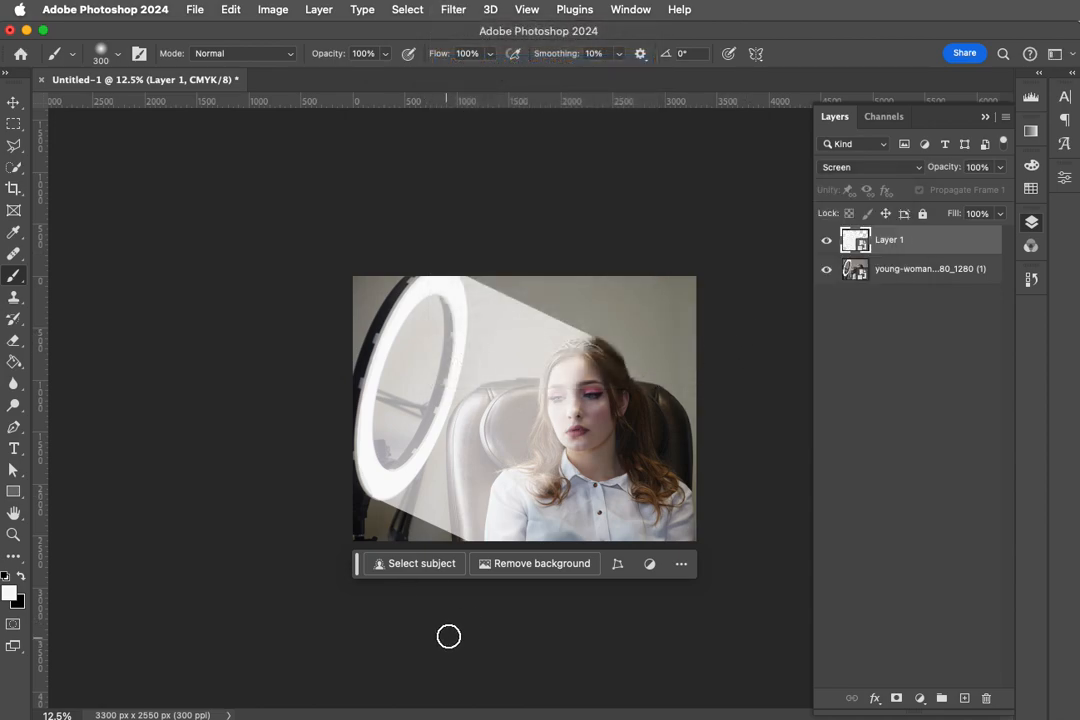
Step: Apply a Gaussian Blur smart filter with a 59.0-pixel radius to Layer 1
click(448, 10)
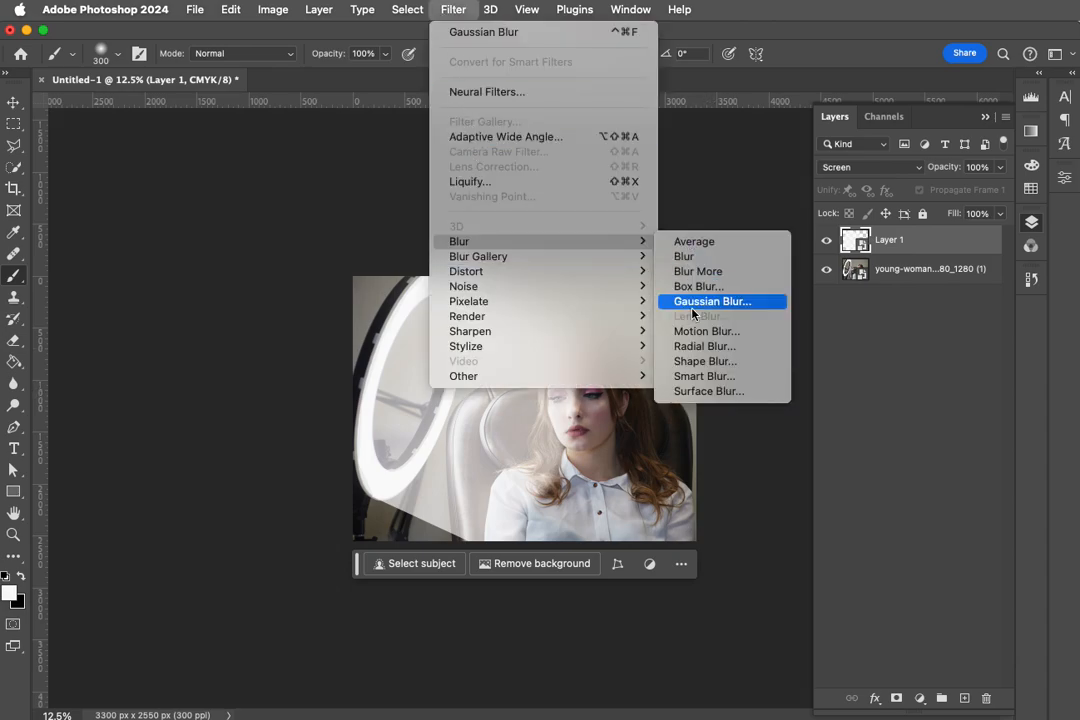
click(692, 313)
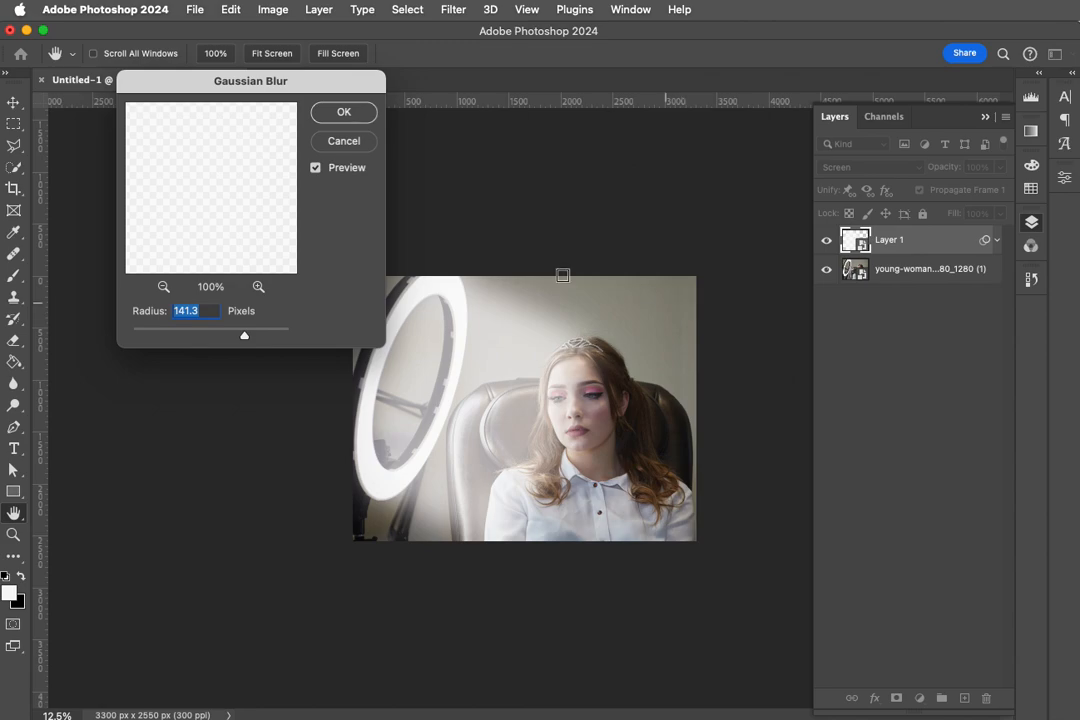
drag(240, 340, 227, 340)
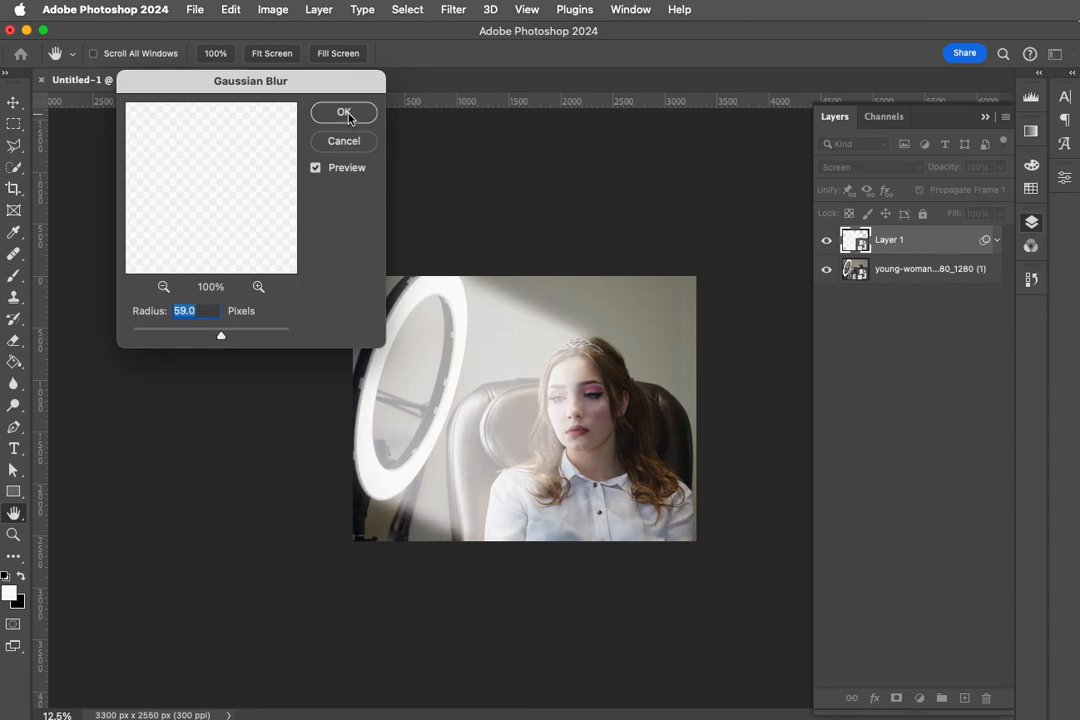
click(344, 113)
Step: Add a mask to Layer 1 and paint black with a 900 px brush at 31% opacity over the woman's face, hair and shirt
click(896, 698)
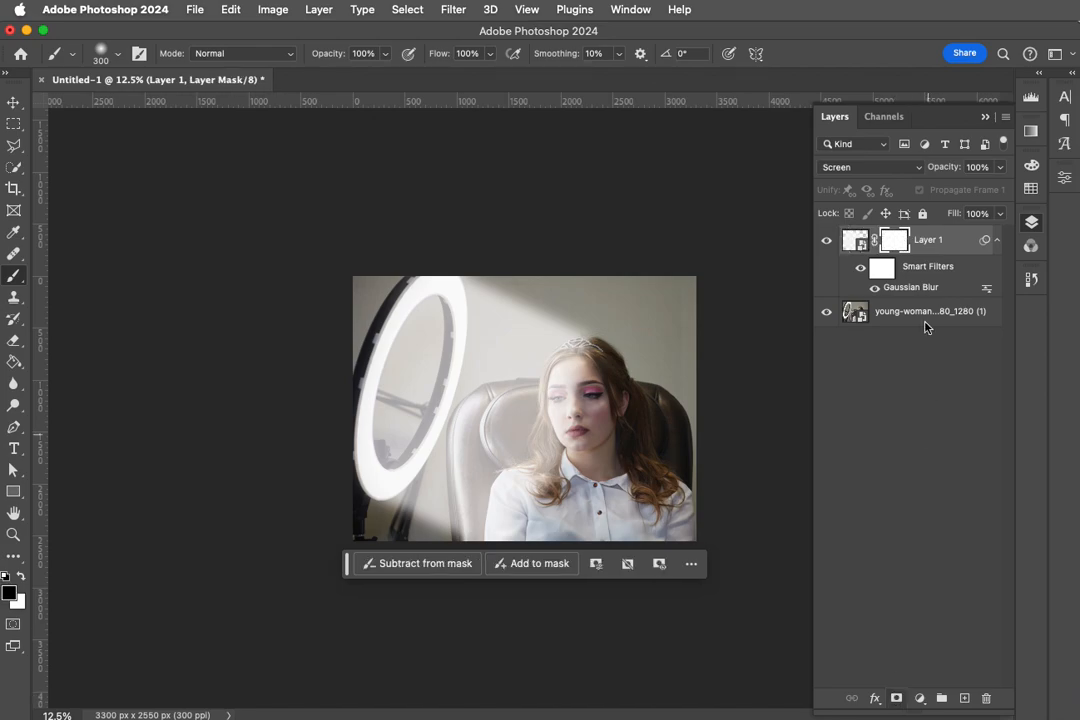
key(bracketright)
key(bracketright)
key(bracketright)
key(bracketright)
key(bracketright)
key(bracketright)
key(bracketright)
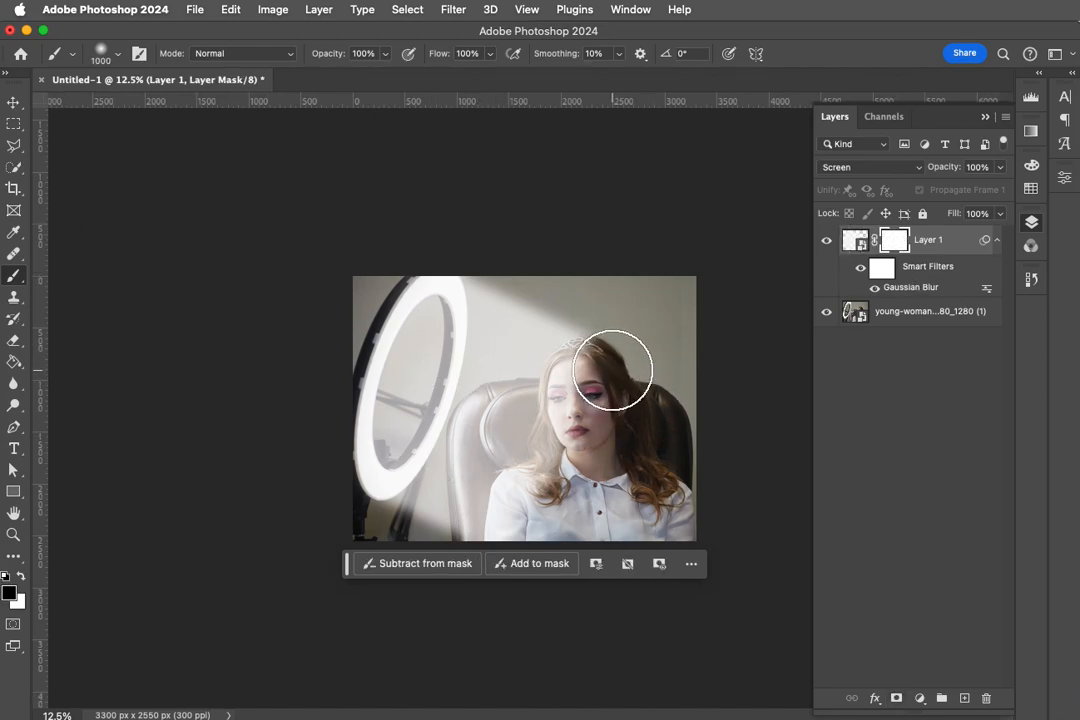
key(bracketleft)
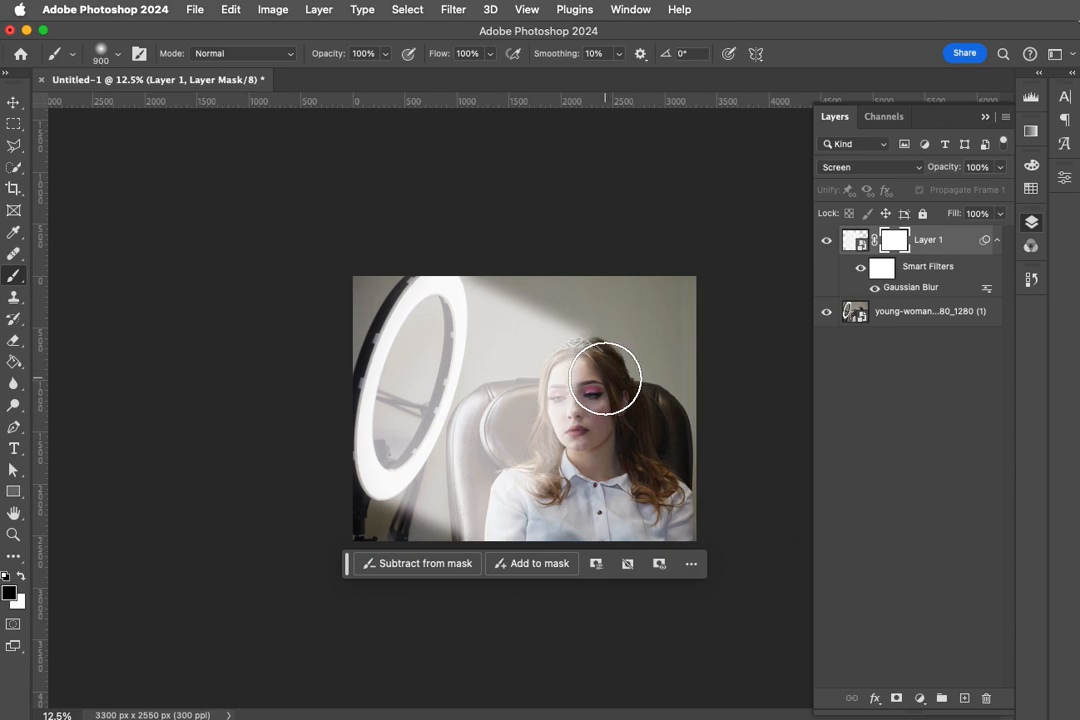
click(385, 55)
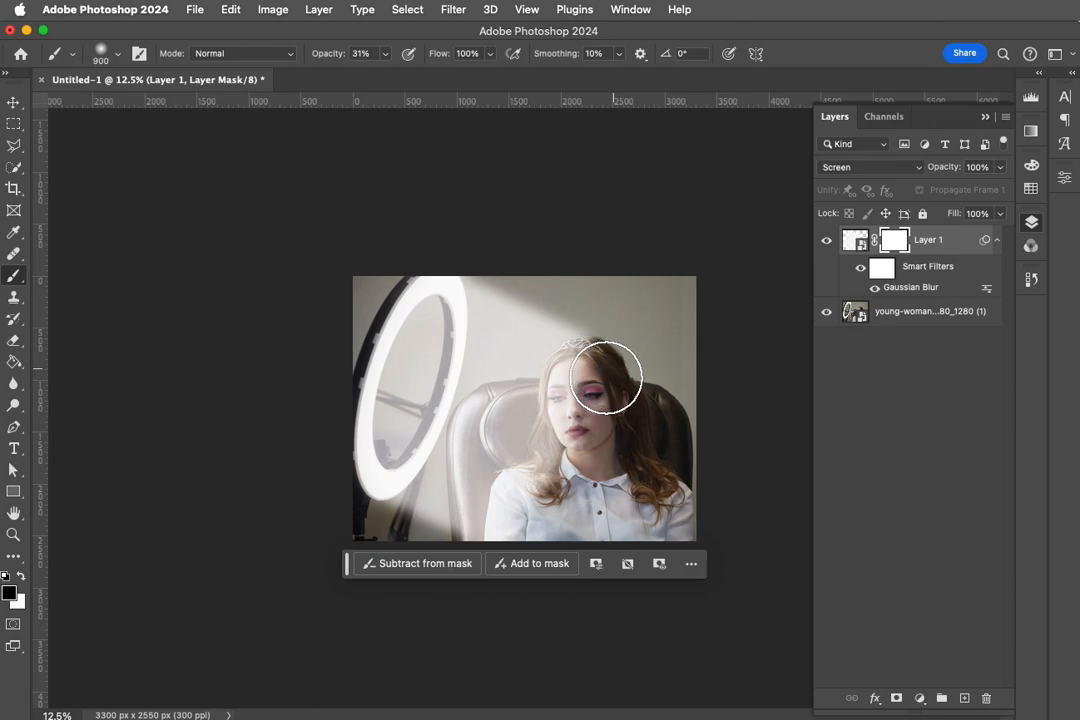
mouse_move(595, 408)
mouse_down()
mouse_move(591, 386)
mouse_move(610, 473)
mouse_move(562, 505)
mouse_up()
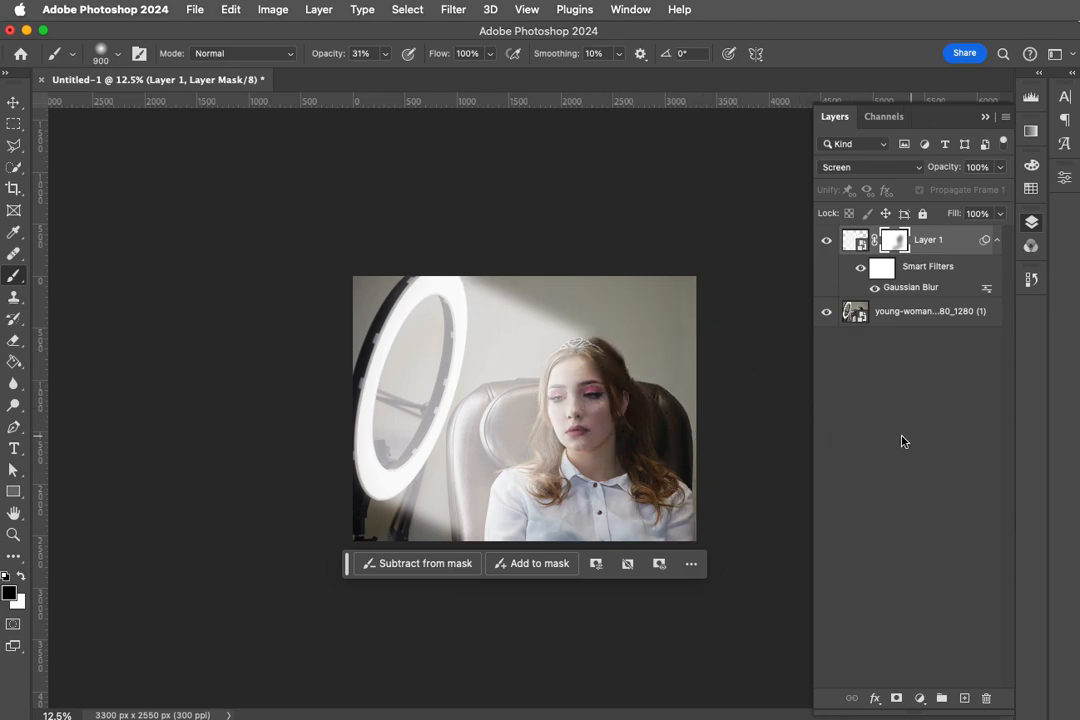
Step: Set the opacity of Layer 1 to 79%
click(968, 247)
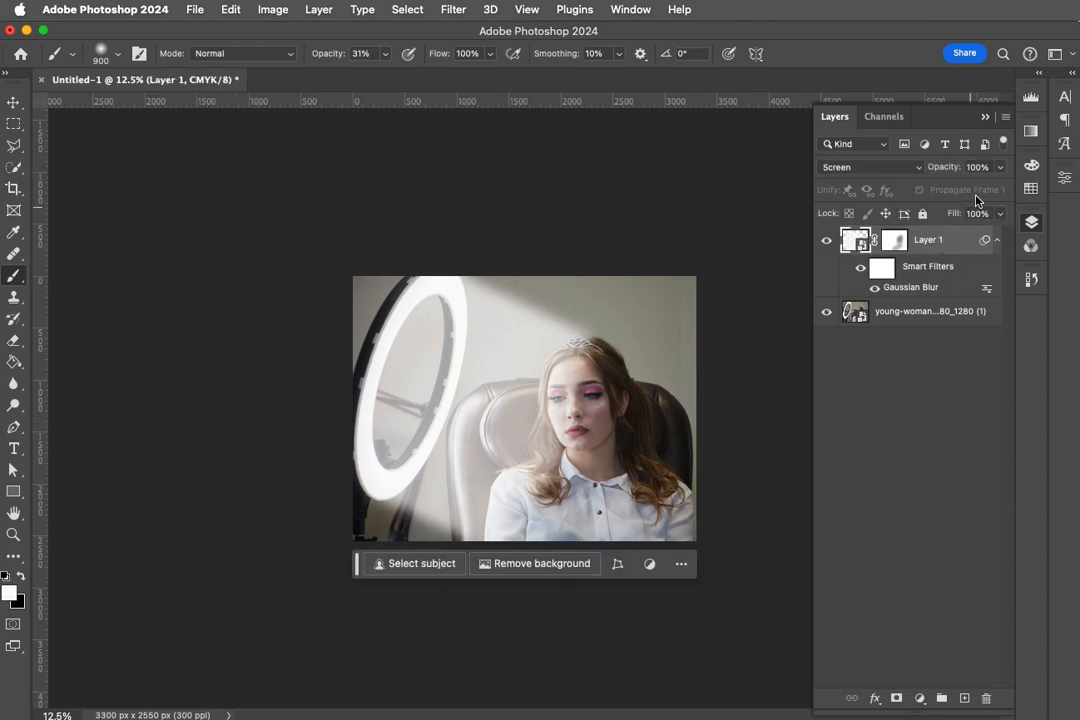
click(1001, 168)
click(976, 189)
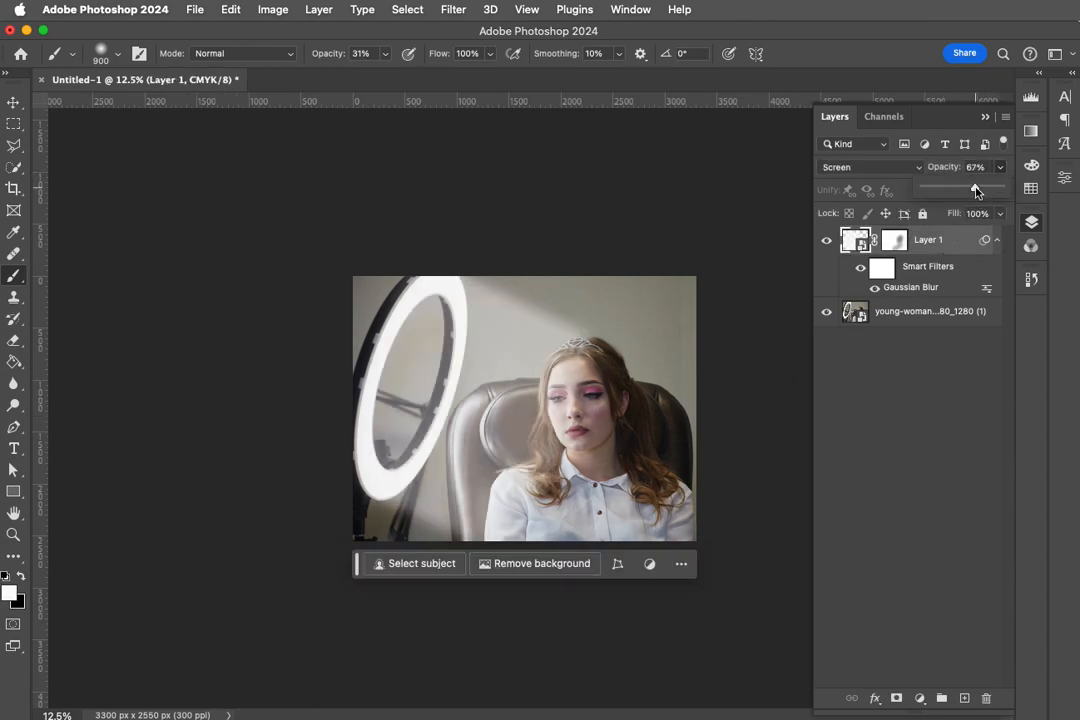
drag(985, 190, 986, 190)
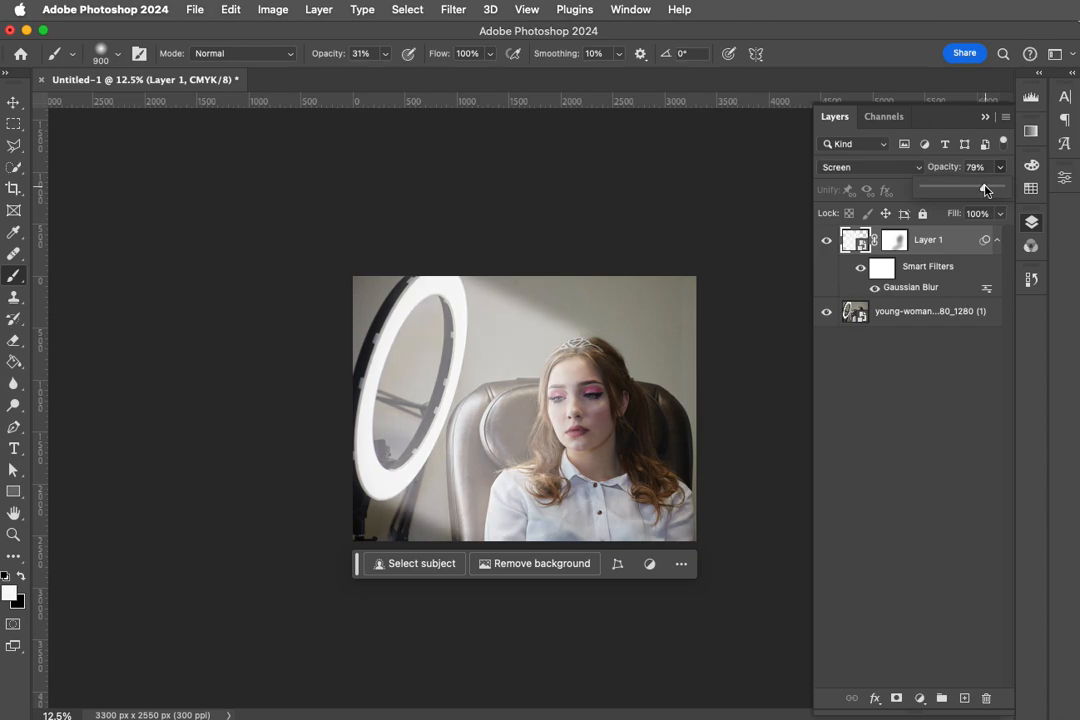
Step: Add a Levels adjustment layer directly above the photo layer with the white input level at 195
click(931, 316)
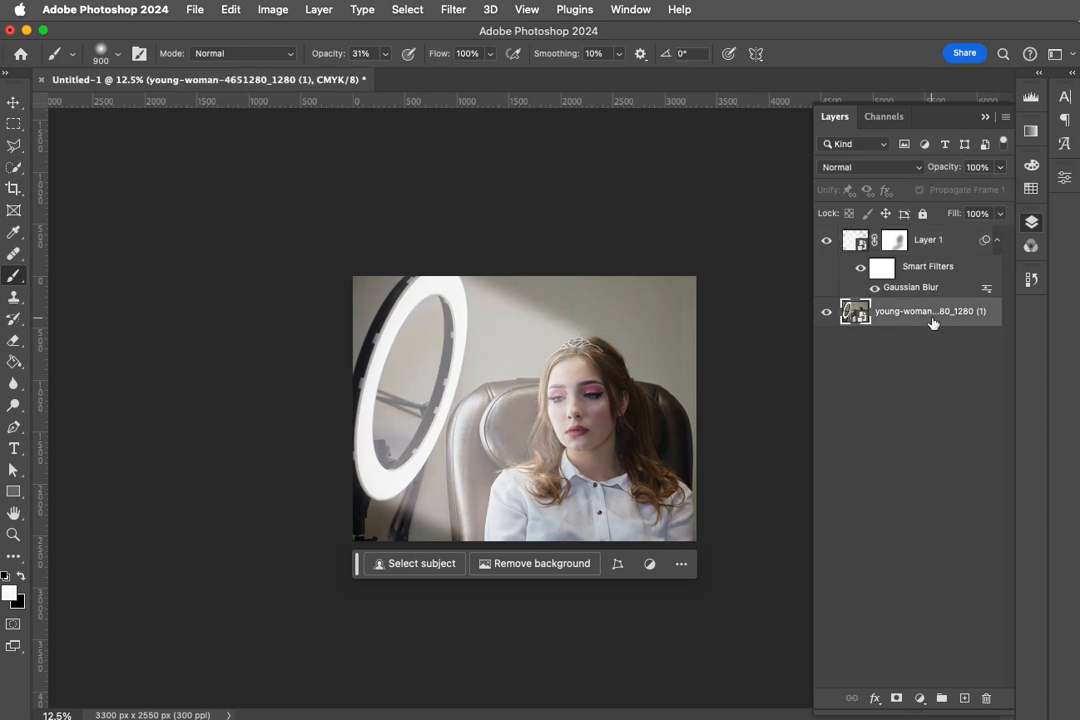
click(921, 698)
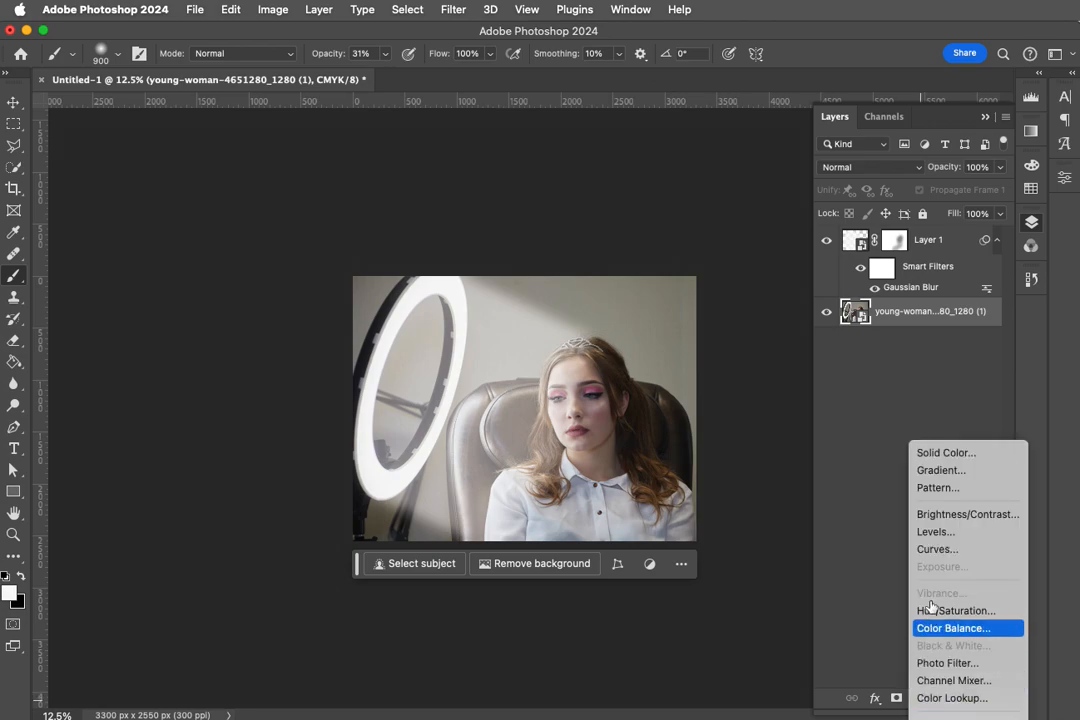
click(934, 535)
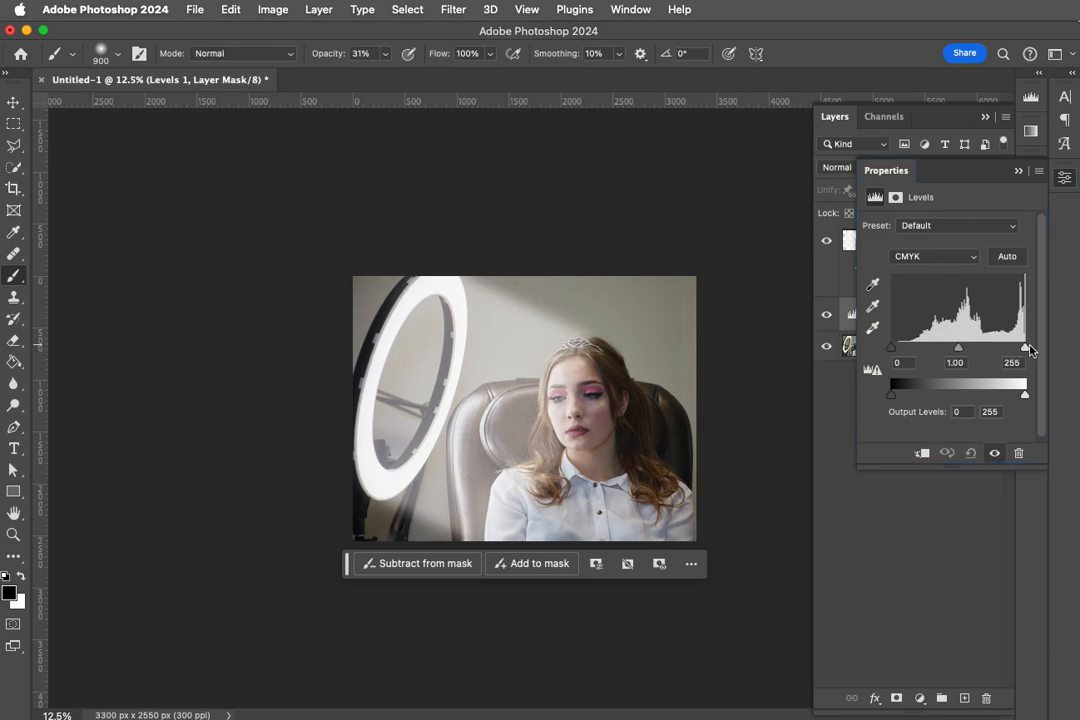
drag(1026, 348, 995, 352)
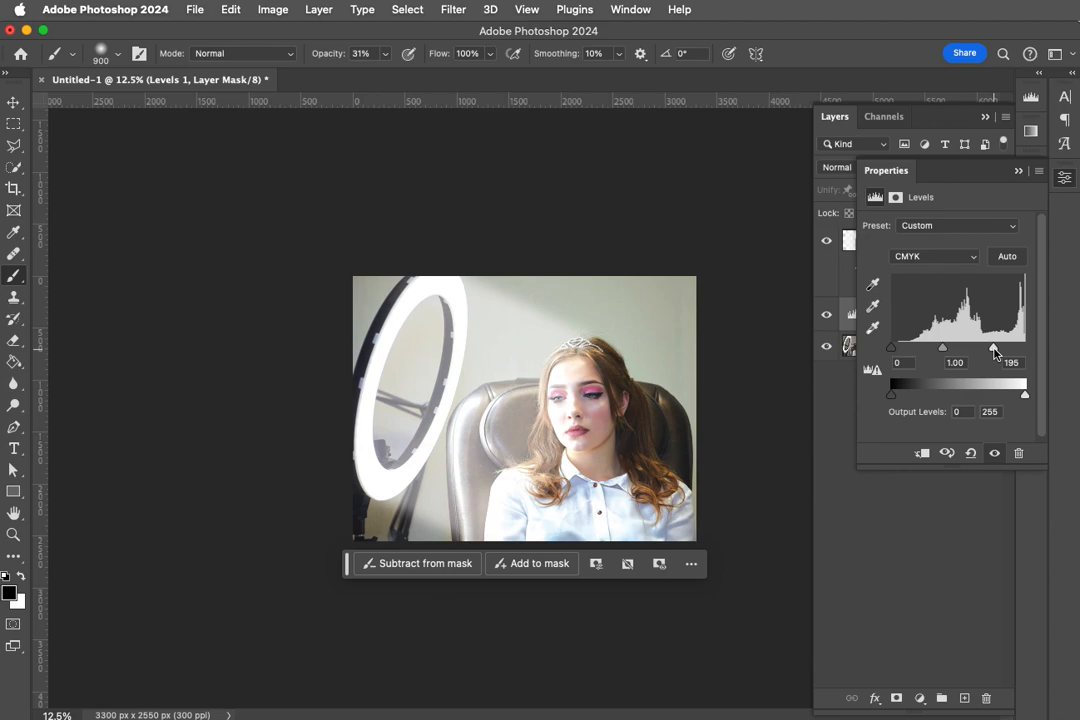
click(947, 535)
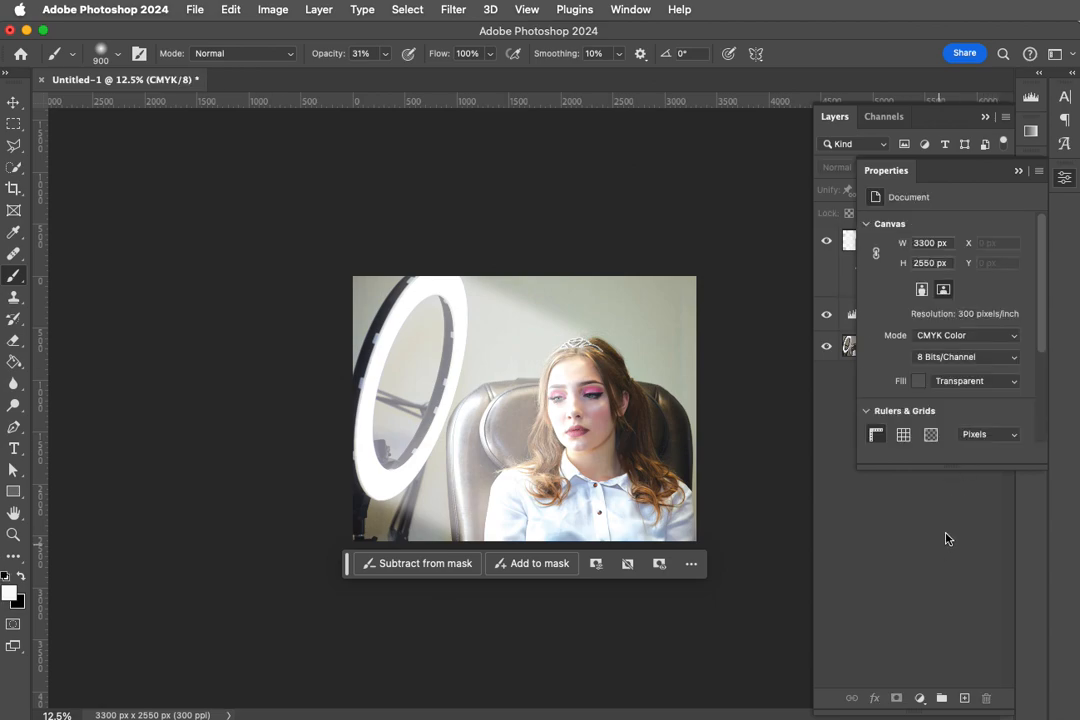
click(1016, 175)
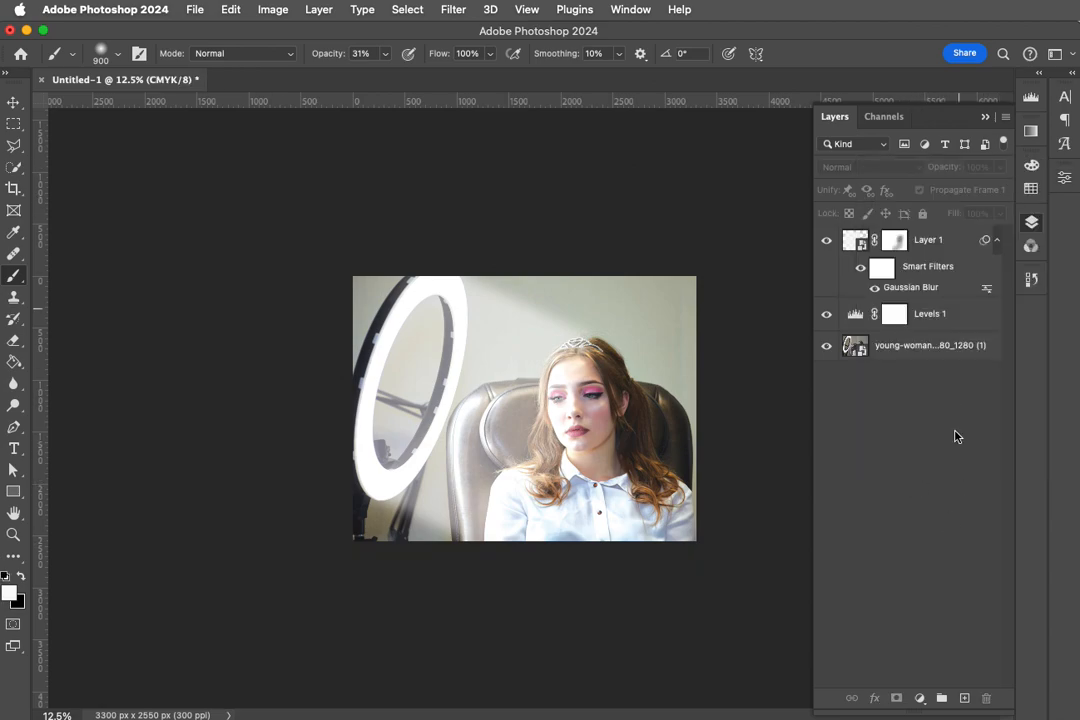
Step: Invert the Levels mask and paint white with a 600 px brush at 79% opacity over the beam area and the woman's lit face
click(896, 316)
key(super+i)
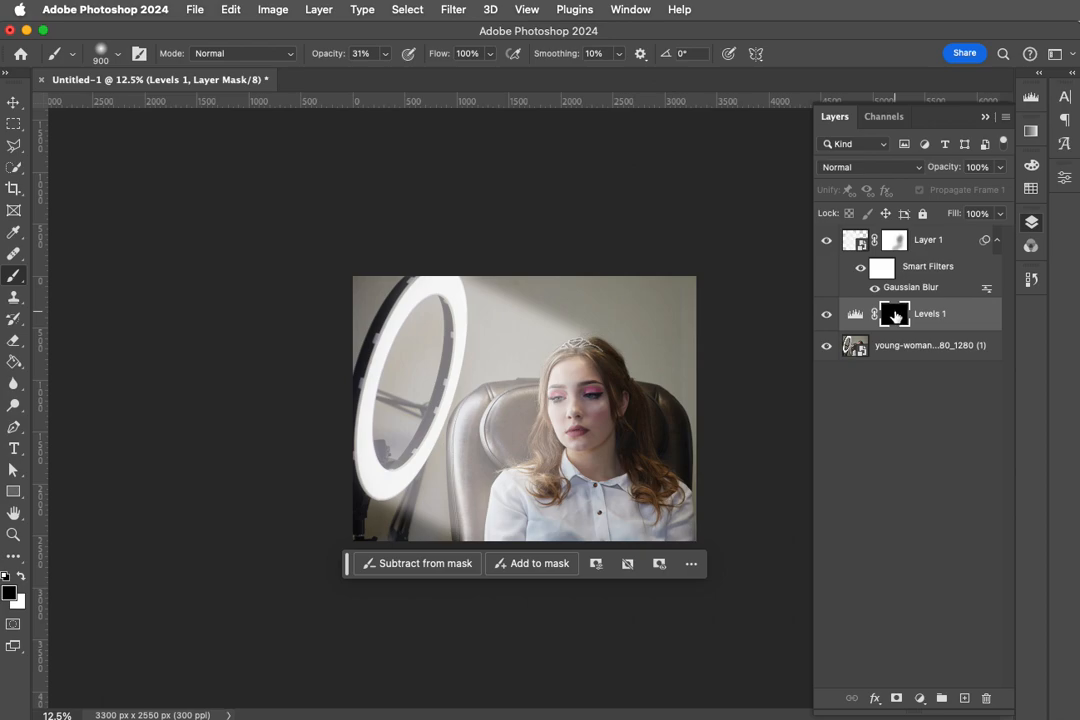
click(21, 582)
key(bracketleft)
key(bracketleft)
key(bracketleft)
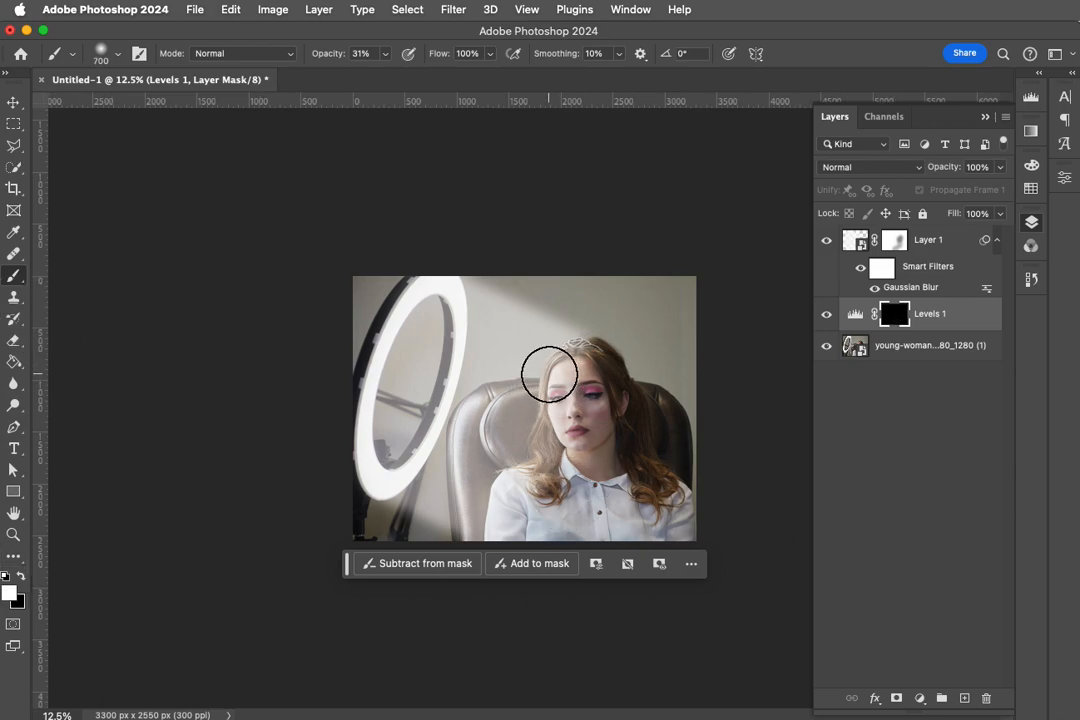
drag(385, 58, 429, 64)
mouse_move(568, 376)
mouse_down()
mouse_move(559, 366)
mouse_move(542, 468)
mouse_move(505, 458)
mouse_move(485, 475)
mouse_move(473, 513)
mouse_move(394, 380)
mouse_move(415, 340)
mouse_move(455, 330)
mouse_move(514, 357)
mouse_move(511, 429)
mouse_move(473, 402)
mouse_move(452, 313)
mouse_move(458, 364)
mouse_move(429, 429)
mouse_move(388, 460)
mouse_move(557, 453)
mouse_up()
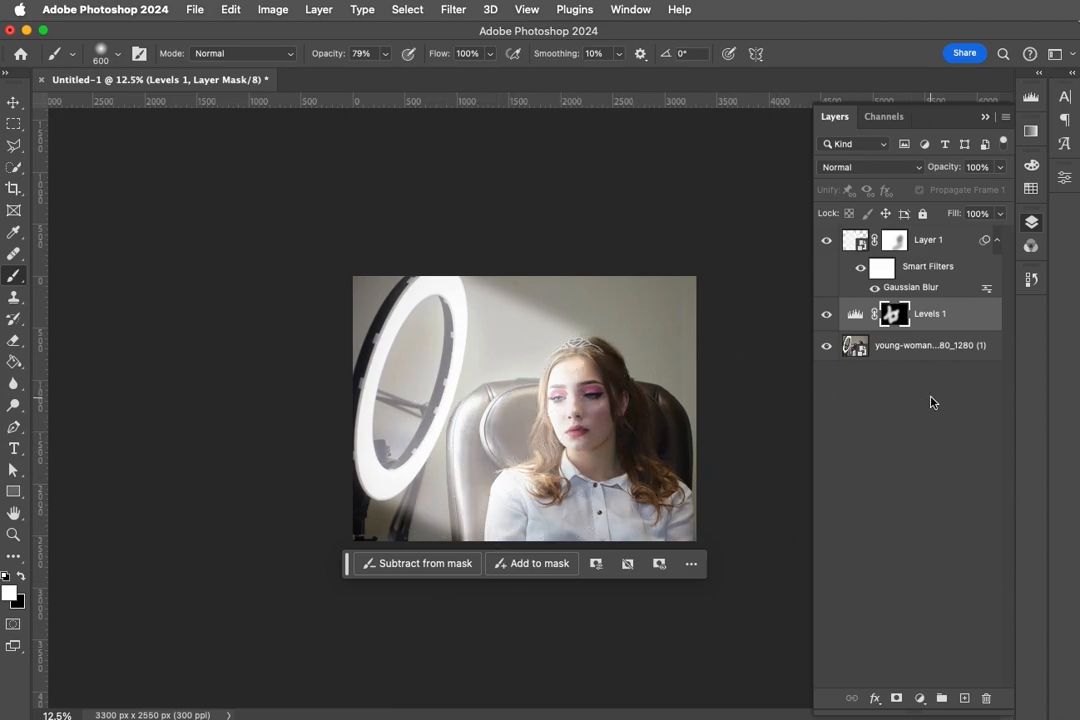
Step: Compare the image with and without Layer 1 and the Levels adjustment by toggling each layer's visibility
click(827, 318)
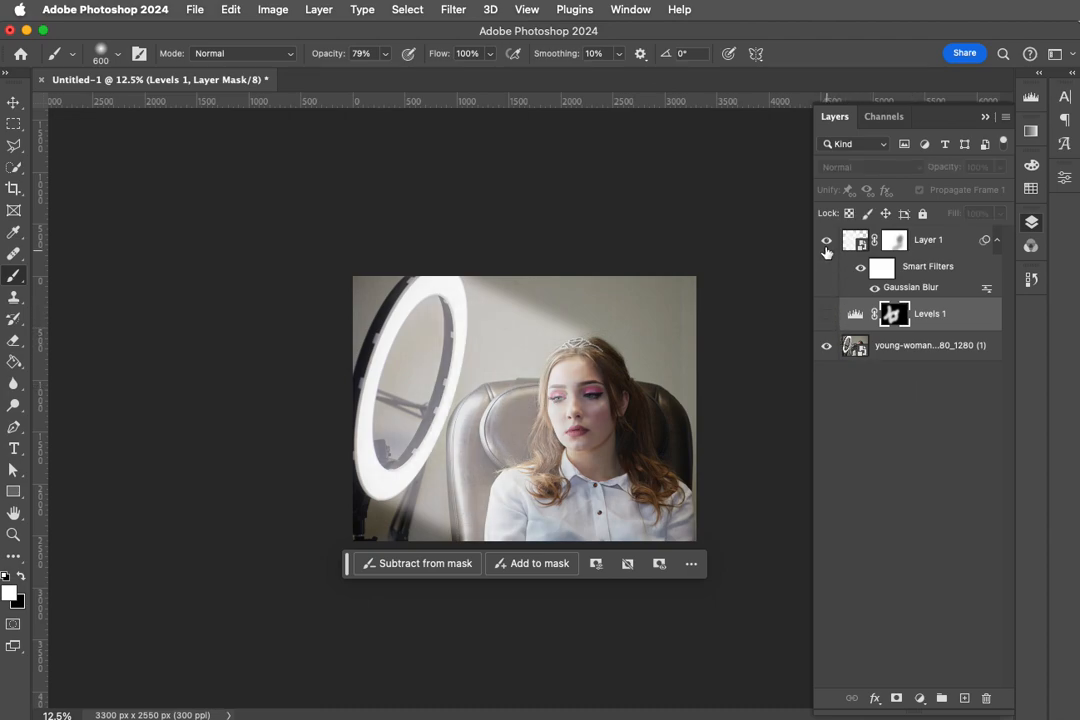
click(825, 241)
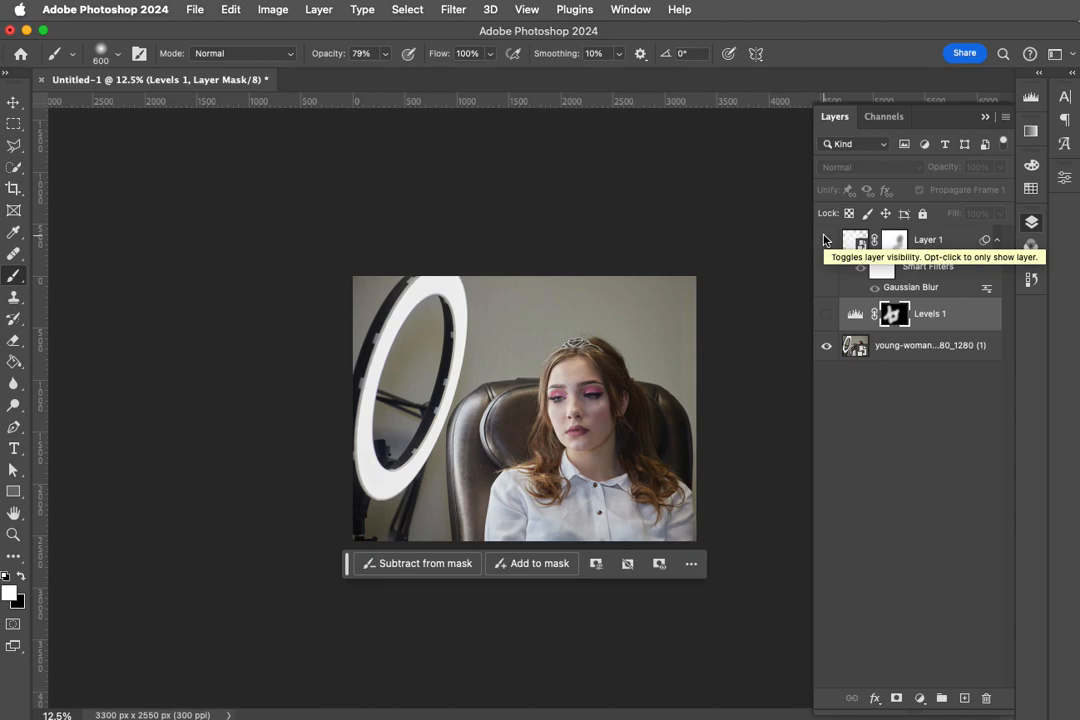
click(825, 241)
click(825, 318)
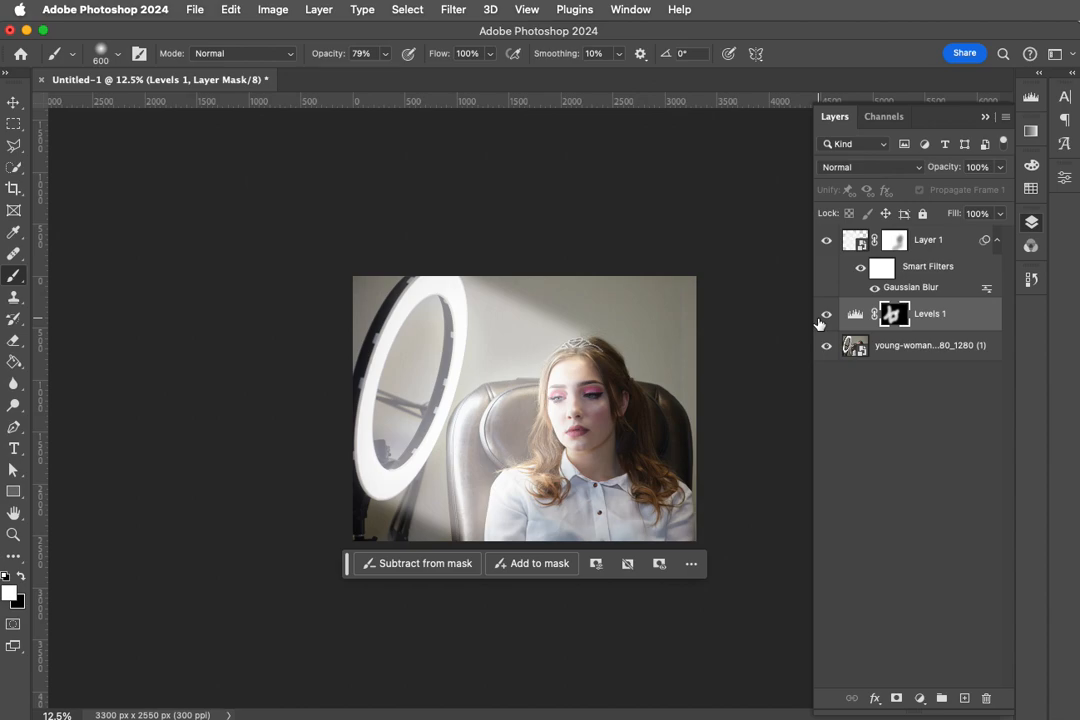
click(826, 241)
click(826, 242)
click(826, 244)
click(826, 244)
click(952, 243)
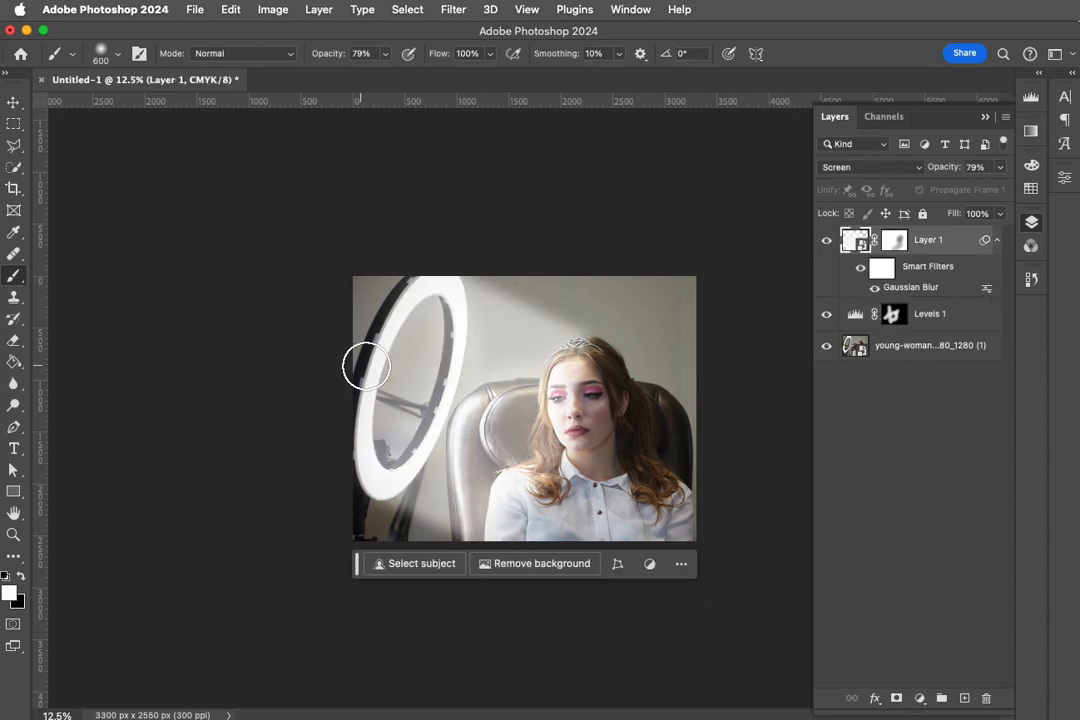
click(826, 315)
click(826, 315)
click(826, 315)
click(826, 315)
Step: Start saving the document to the computer and choose the Photoshop folder inside the owner's personal folder on the Desktop
click(195, 9)
click(178, 167)
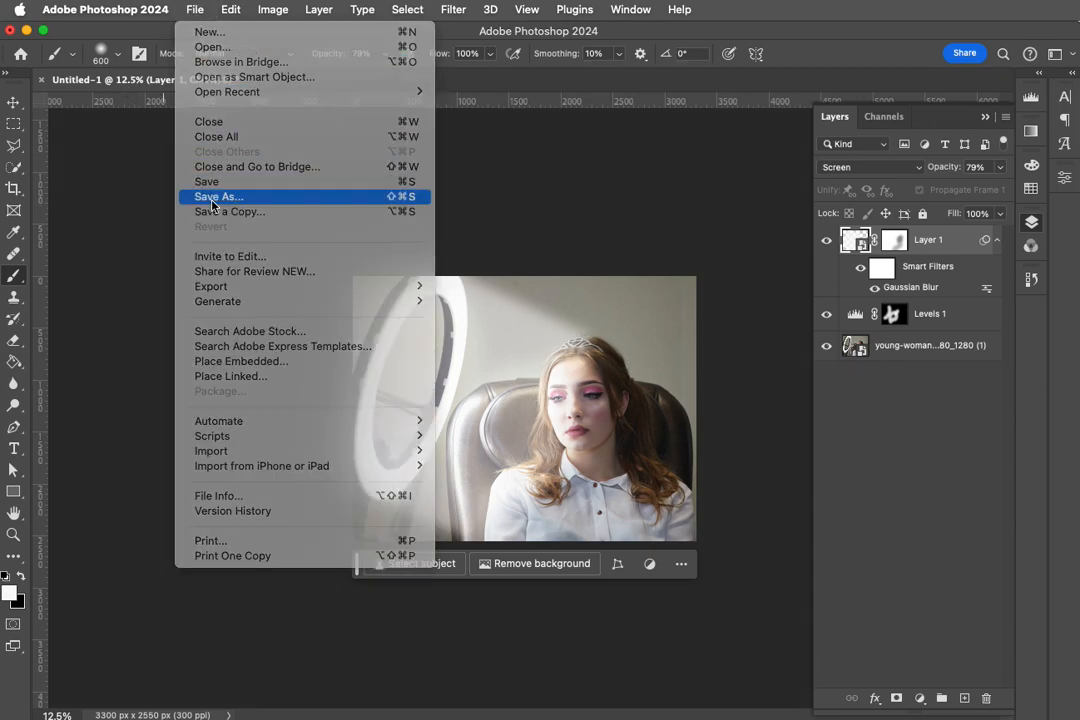
click(583, 668)
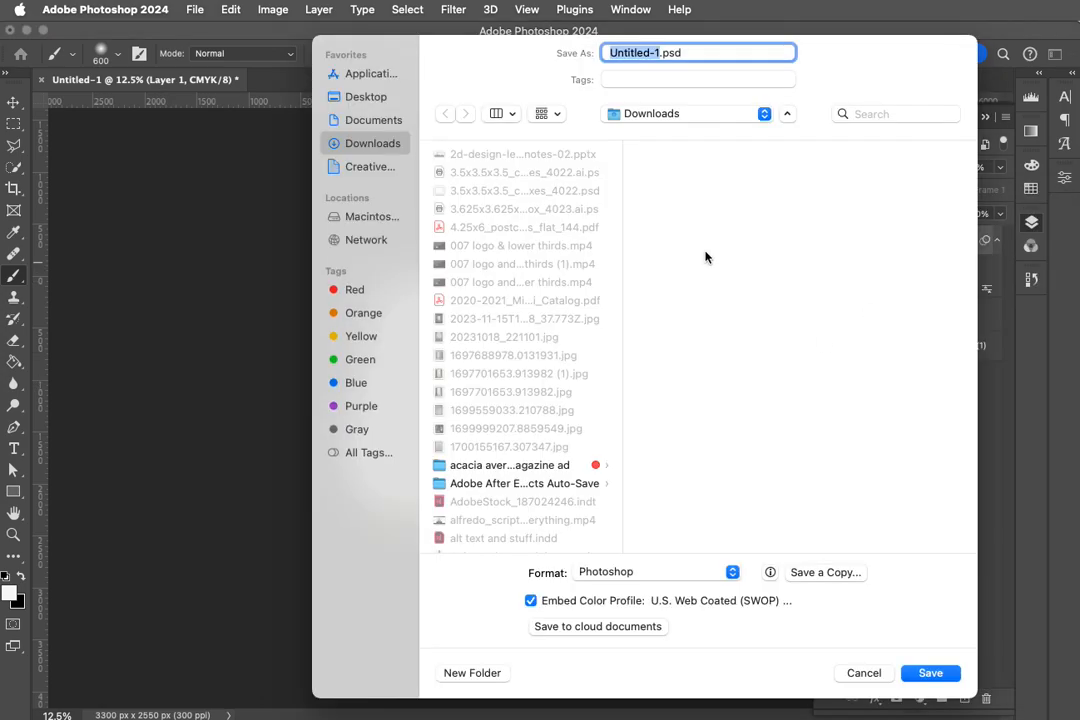
click(373, 120)
click(378, 101)
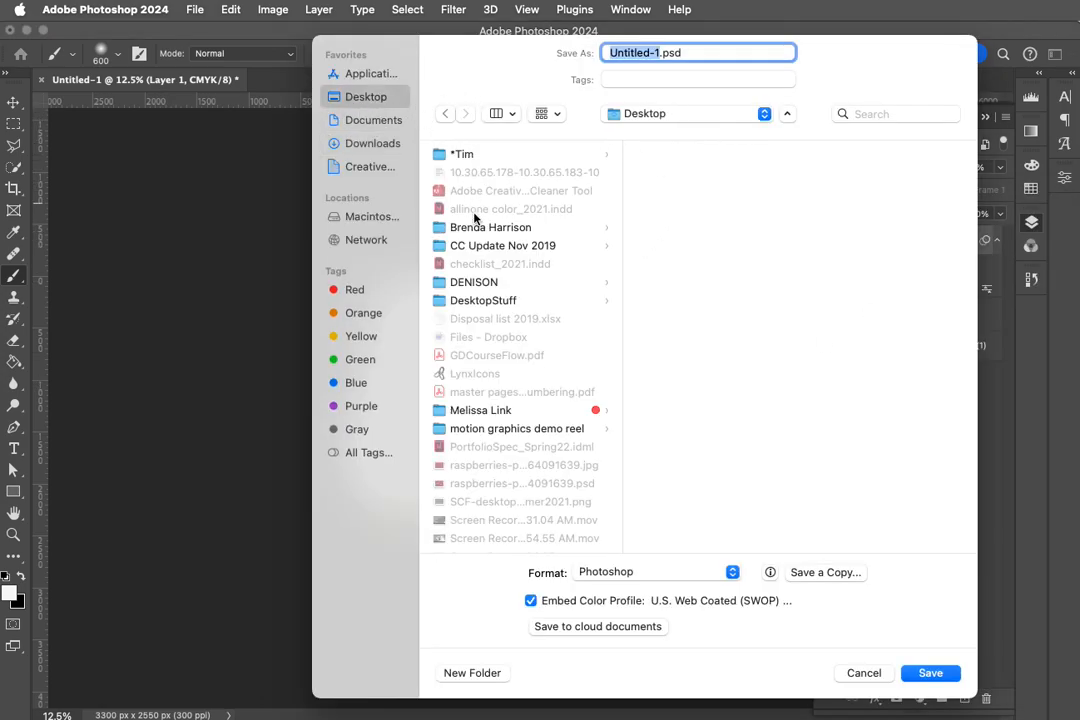
click(483, 228)
click(662, 282)
Step: Name the file with the author's first name followed by "-casting-light" and save it as a PSD with Maximize Compatibility on
click(622, 53)
drag(657, 55, 545, 52)
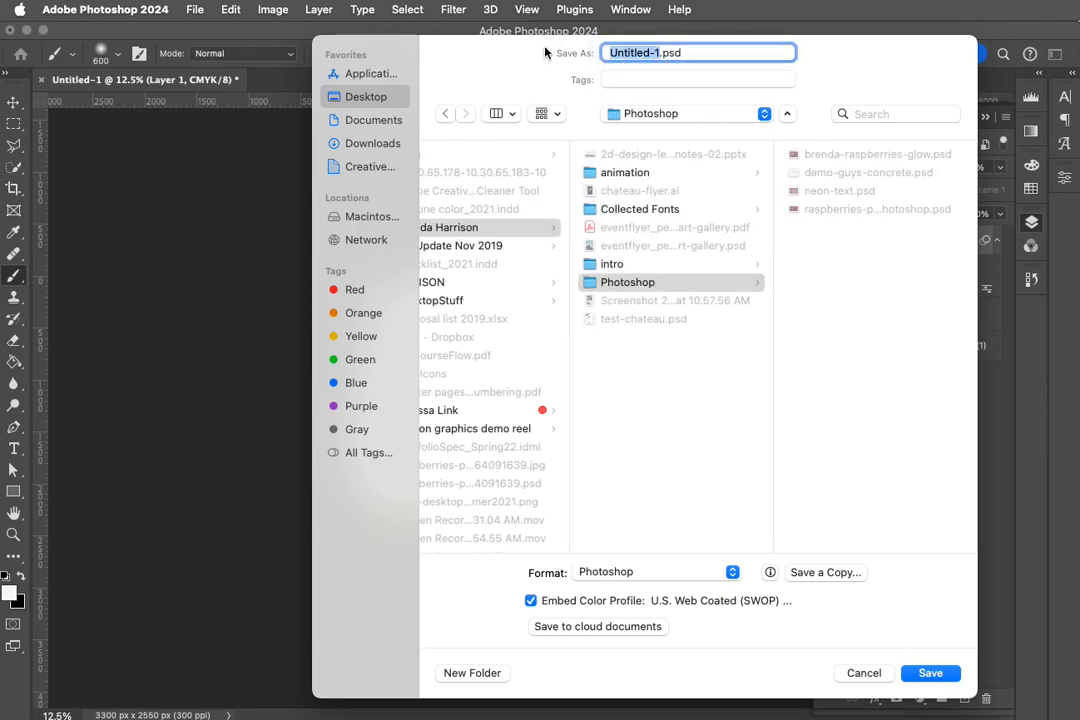
text(brenda)
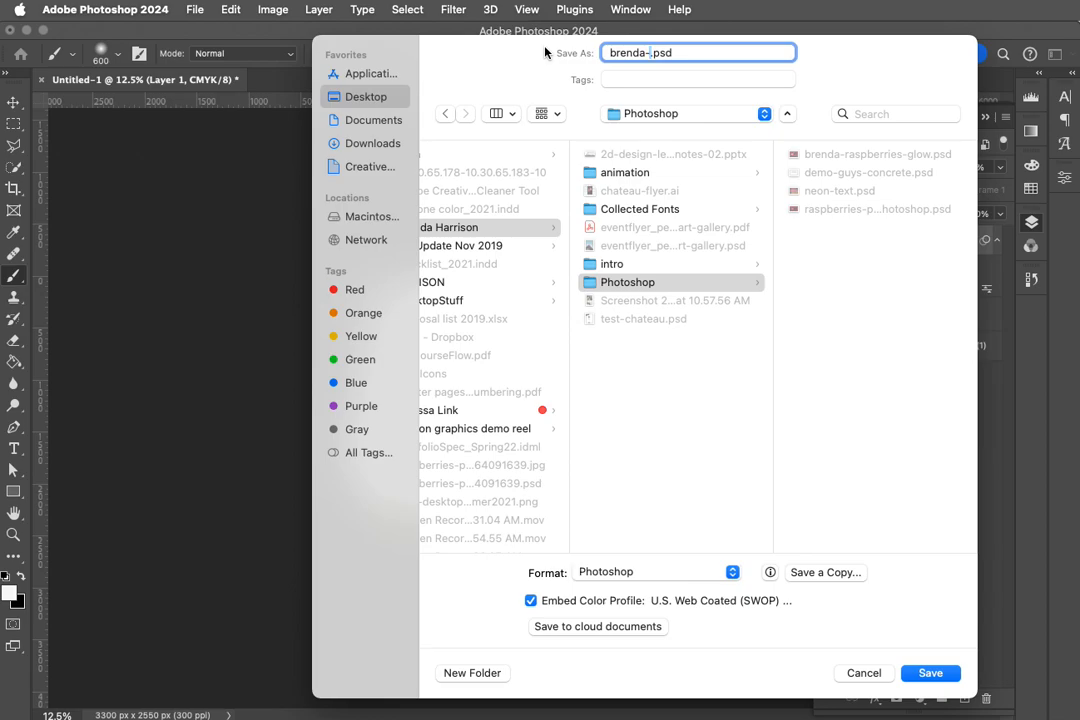
text(-casting-light)
key(Return)
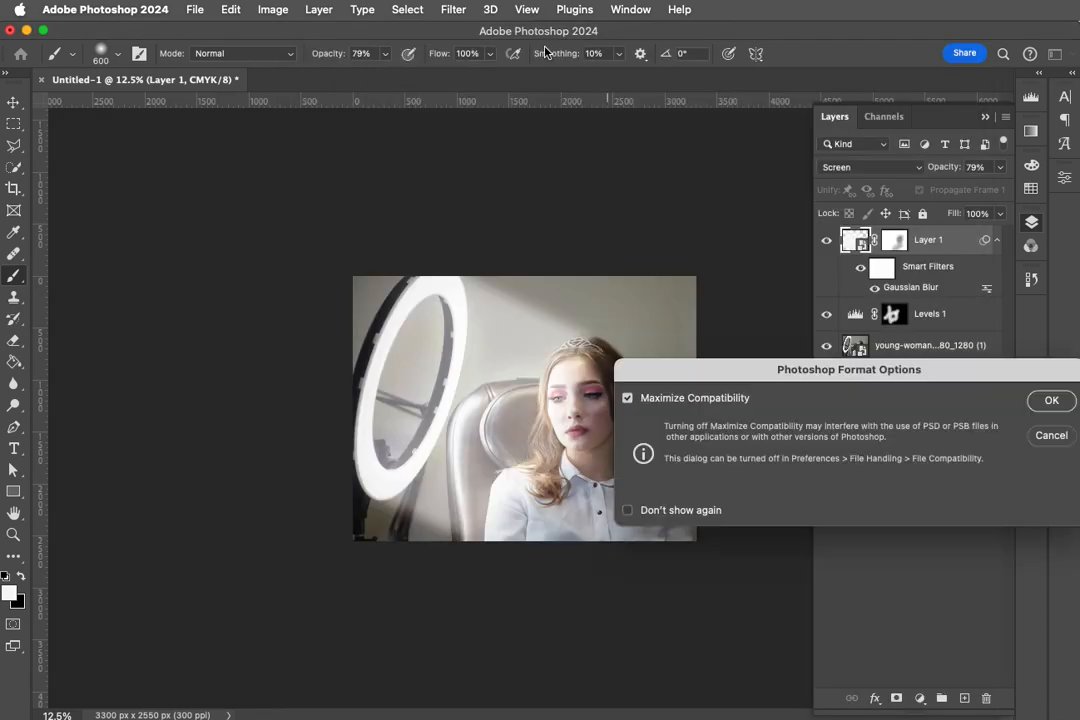
click(1043, 399)
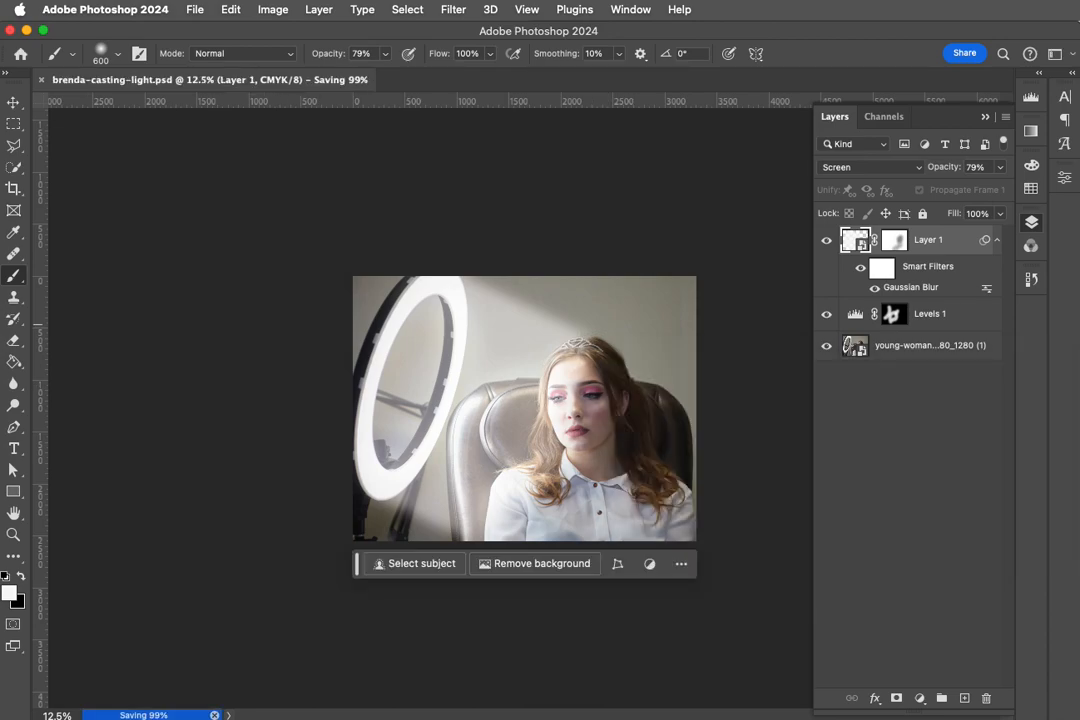